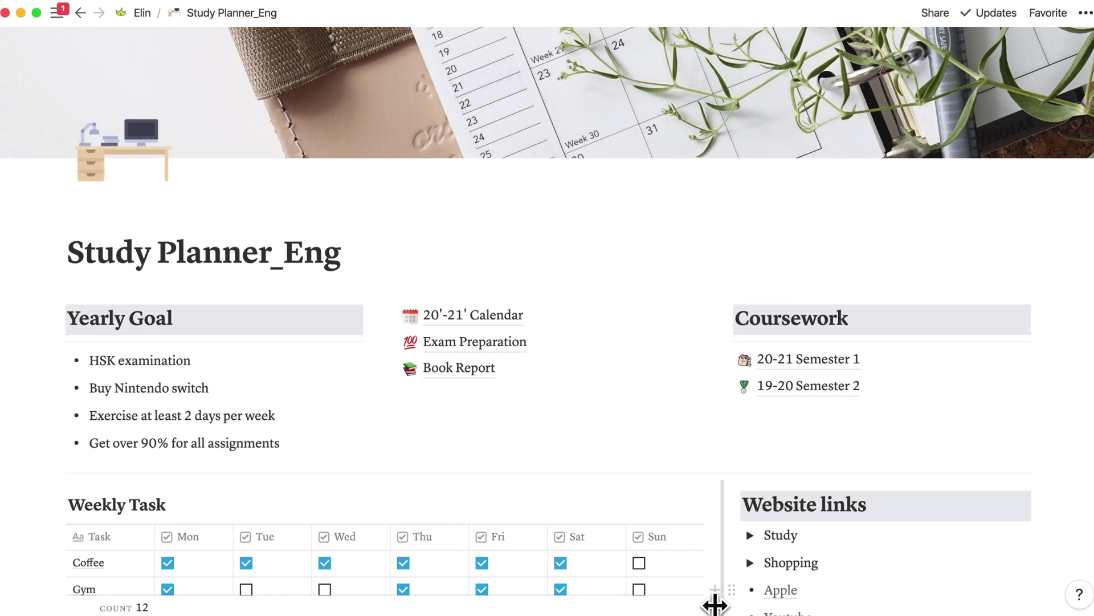
Scroll through the Study Planner_Eng page's Yearly Goal, Coursework, Website links and Weekly Task table.
mouse_move(1004, 53)
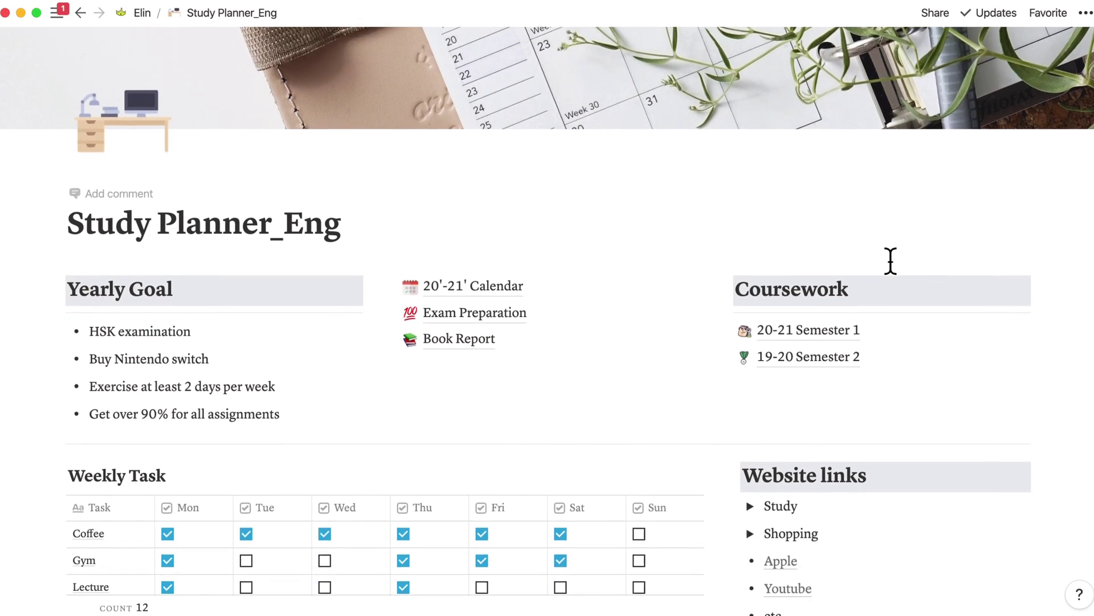
scroll(889, 262, "down", 4)
scroll(412, 110, "up", 1)
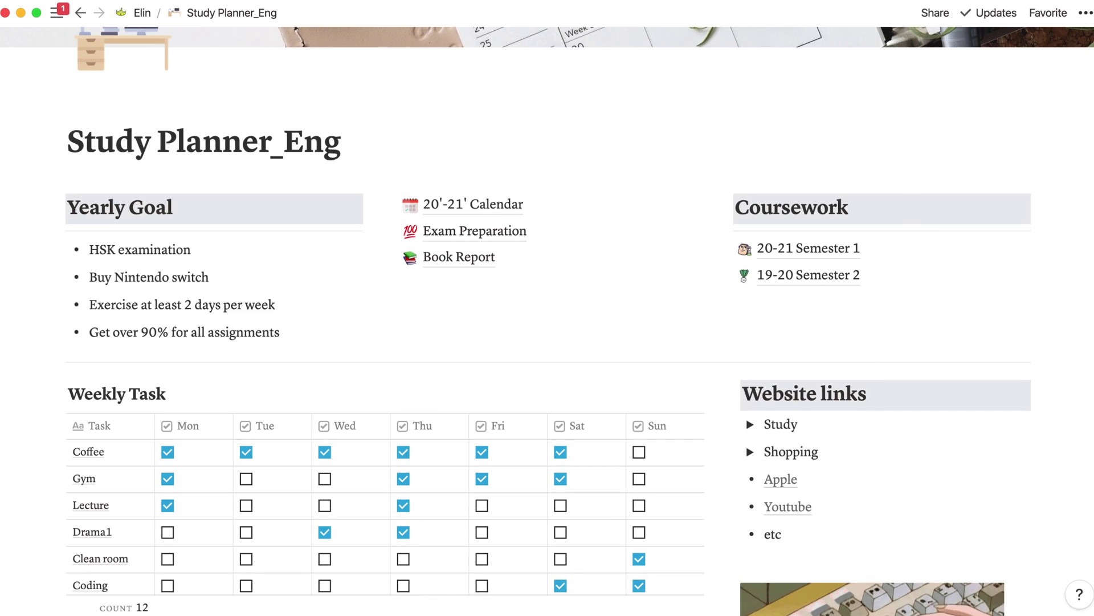
Open Course_DS from the 20-21 Semester 1 page and look over its Lecture Note table.
left_click(865, 261)
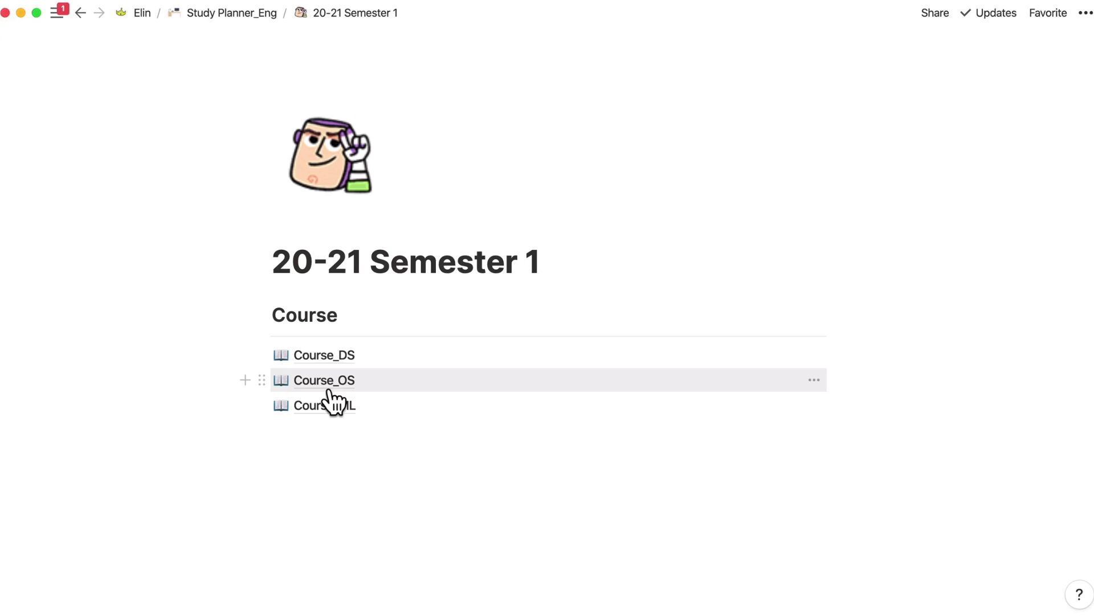
left_click(335, 359)
scroll(533, 371, "down", 3)
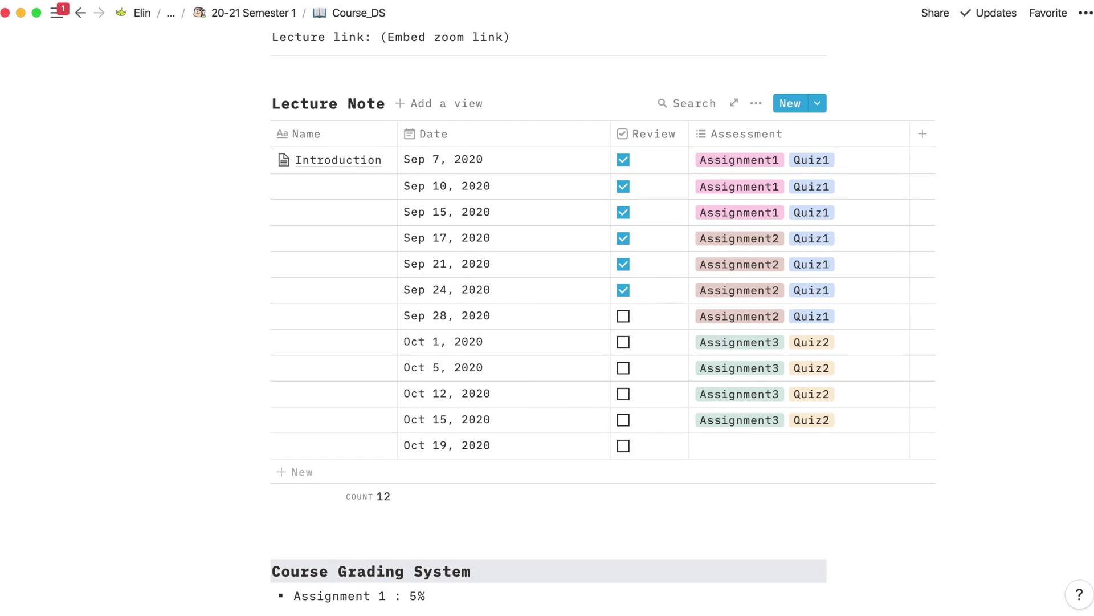
scroll(647, 93, "up", 2)
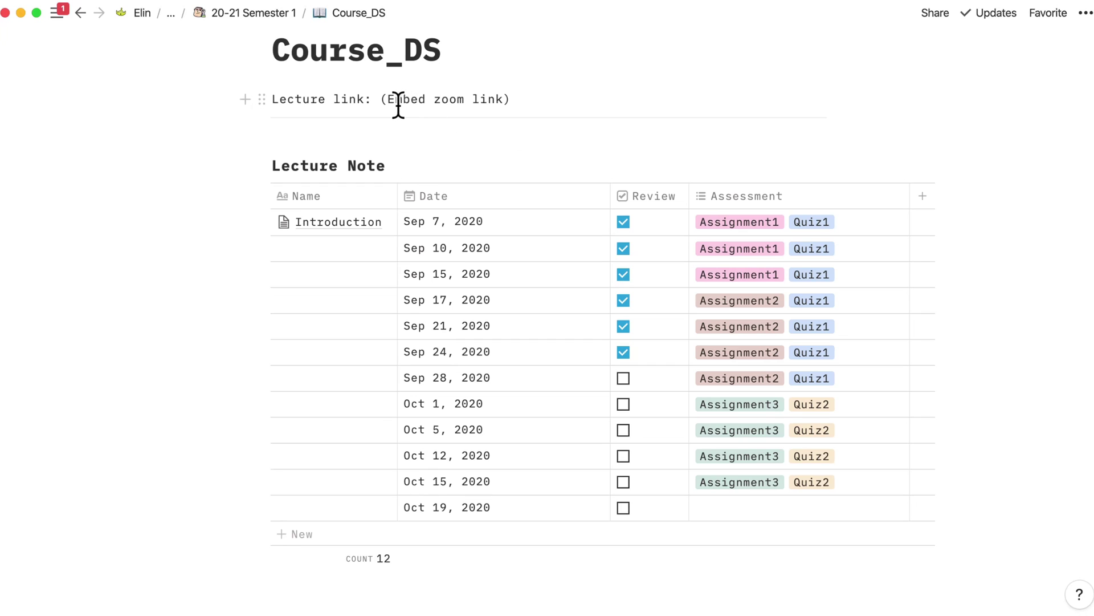
Select the 'Embed zoom link' text and start a link, then cancel without adding one.
left_click(387, 105)
key("alt+shift+Right")
key("alt+shift+Right")
key("alt+shift+Right")
scroll(394, 112, "up", 2)
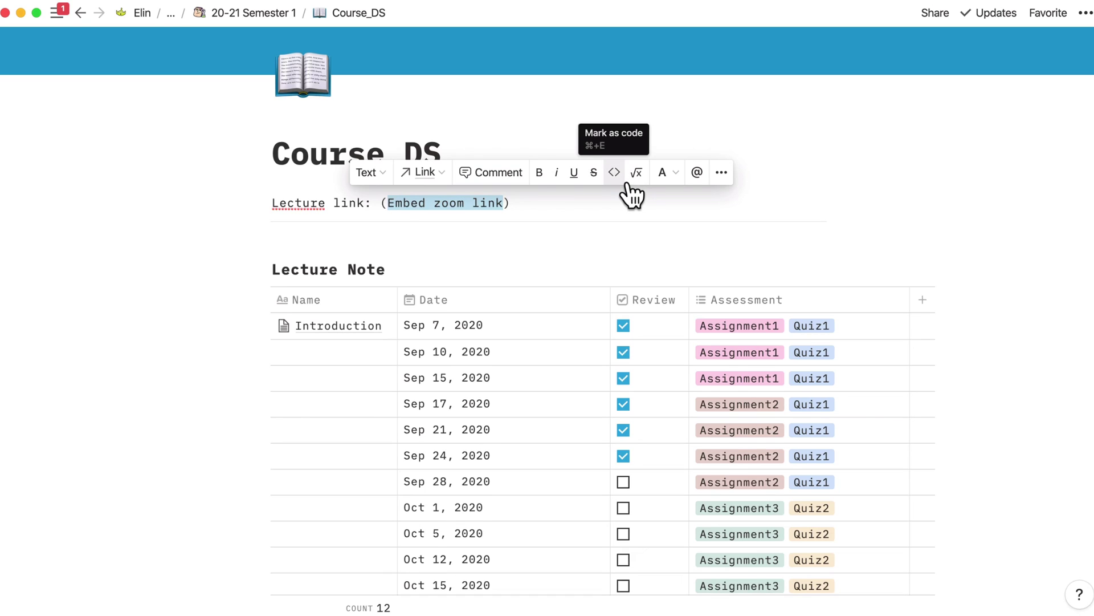
left_click(439, 175)
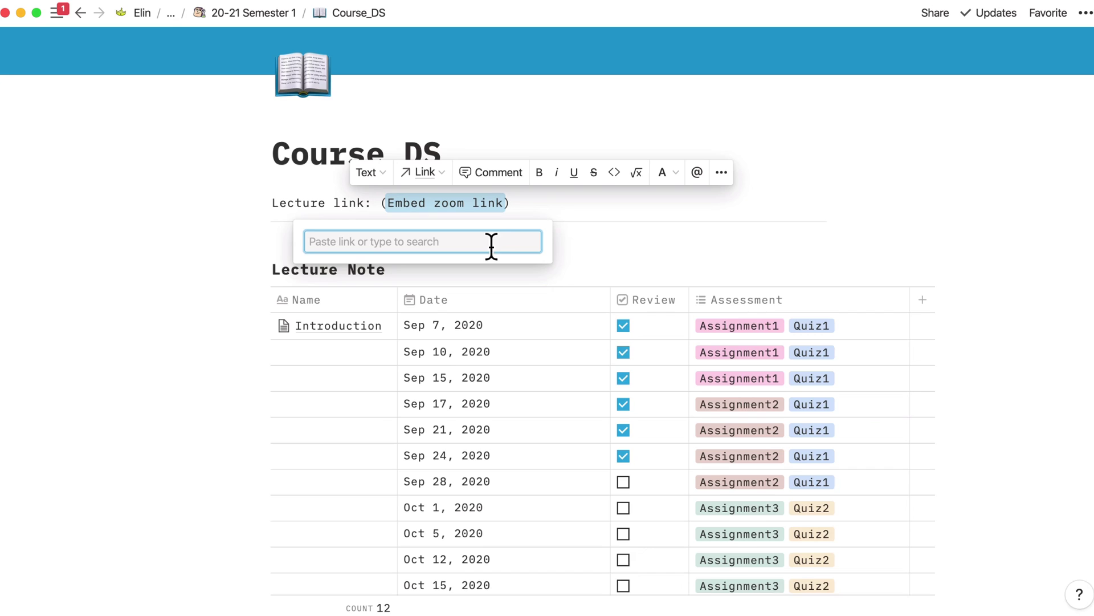
key("Escape")
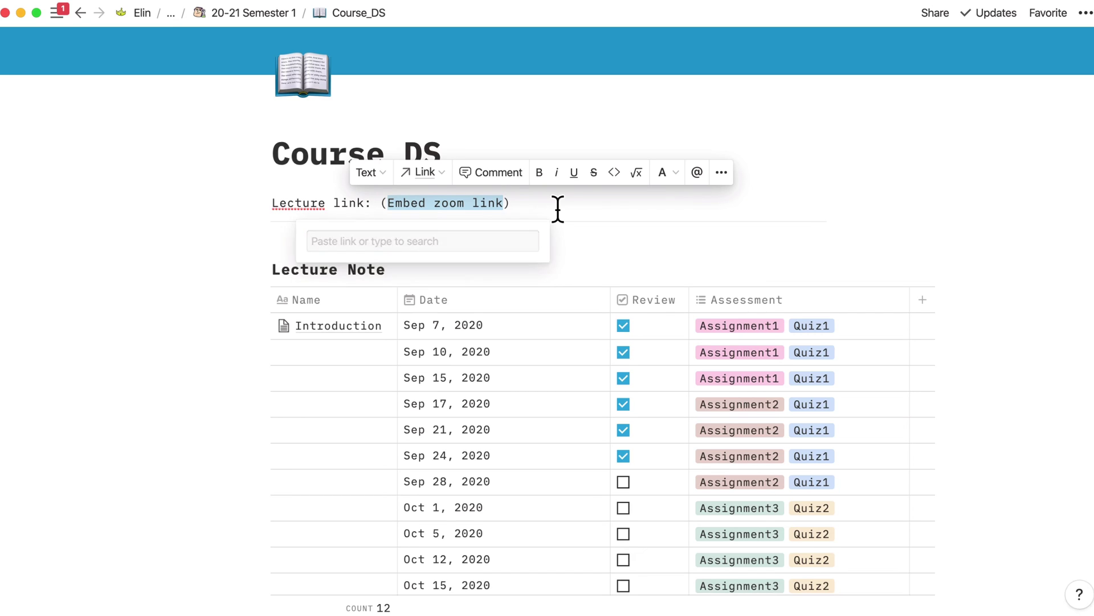
left_click(557, 206)
left_click_drag(389, 204, 515, 211)
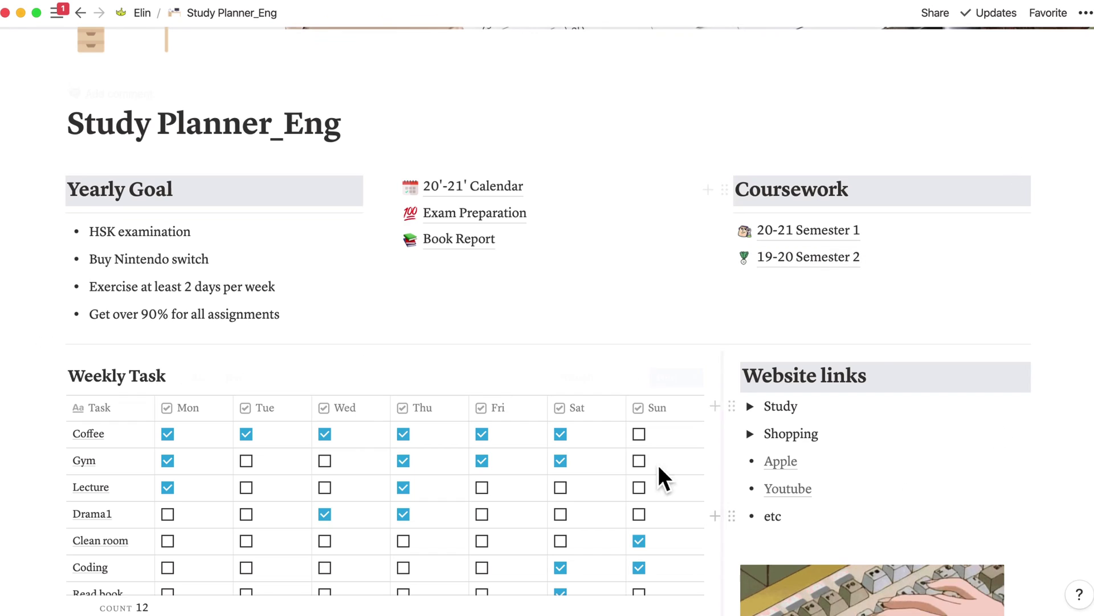
scroll(1012, 439, "down", 5)
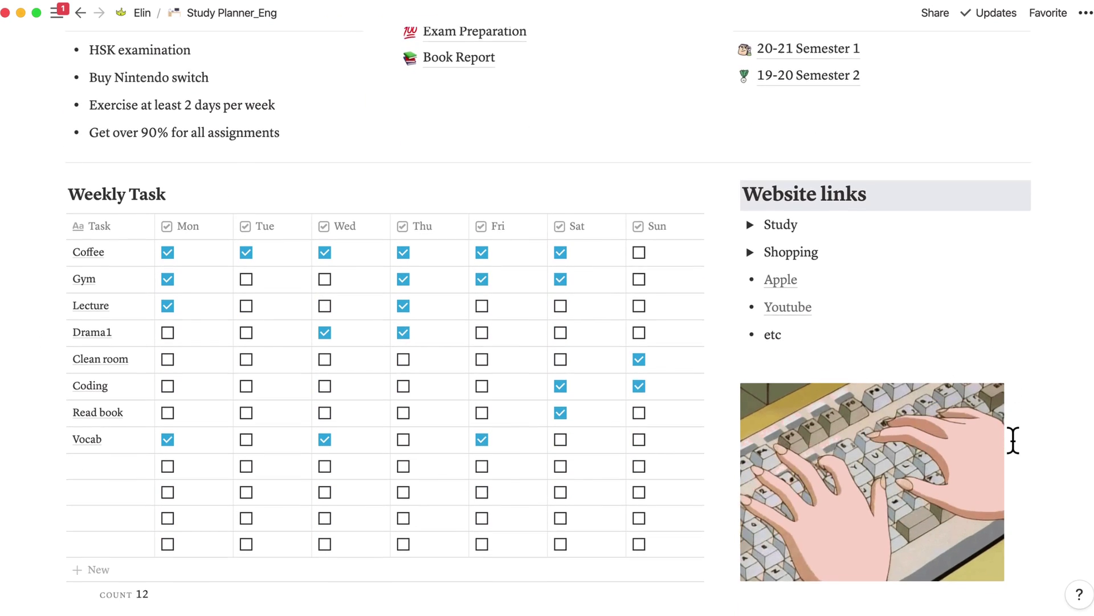
scroll(1013, 440, "down", 2)
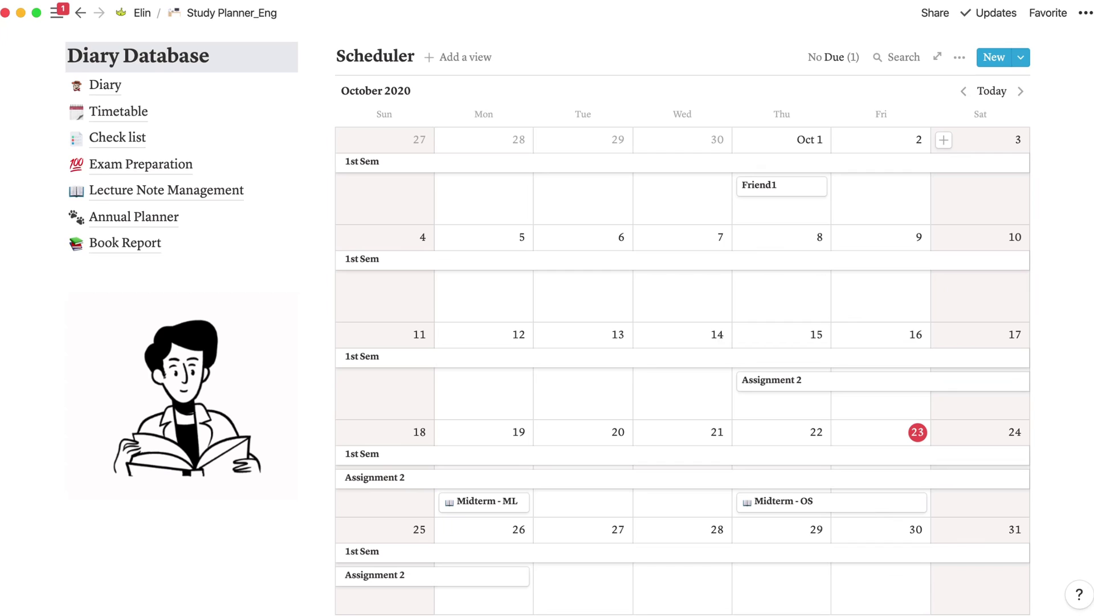
Look through the Diary page's Today line and Mood, Weather and Coffee Record table.
scroll(715, 545, "up", 1)
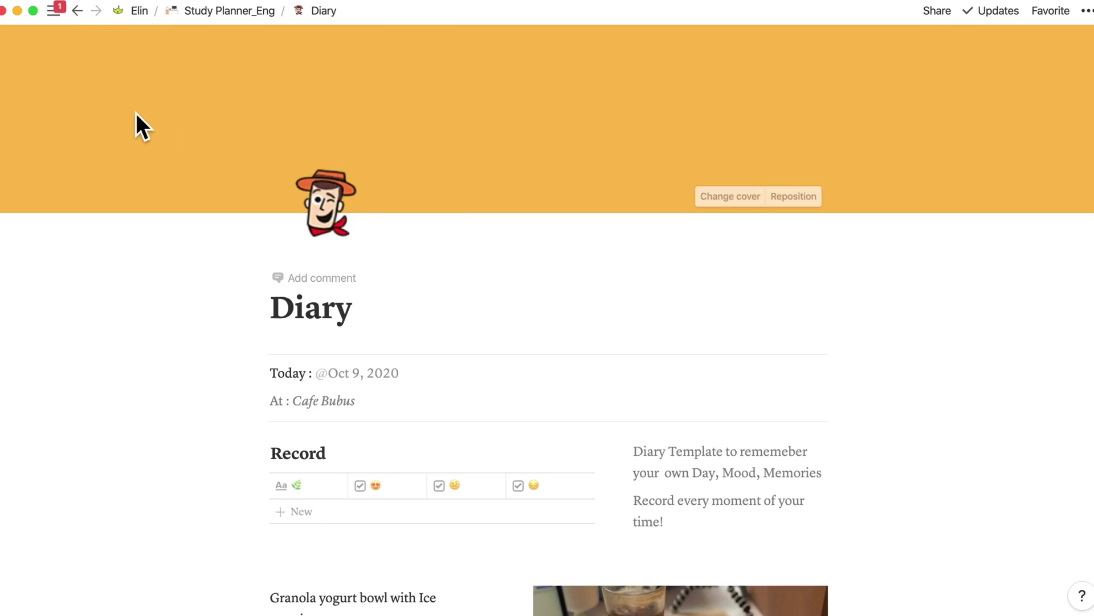
scroll(415, 212, "down", 3)
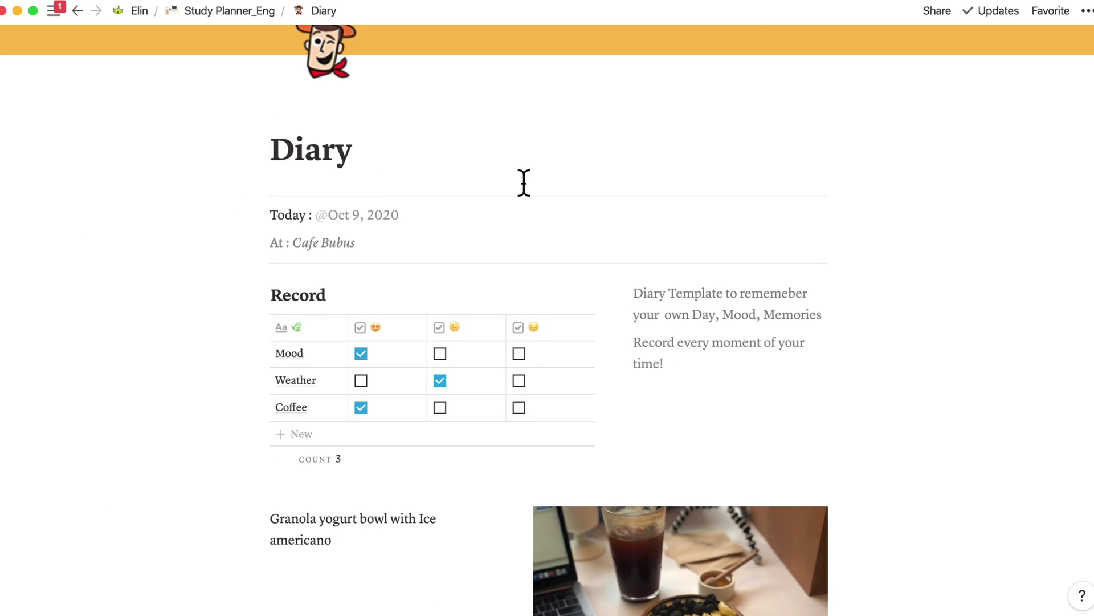
mouse_move(433, 221)
left_mouse_down()
mouse_move(366, 234)
mouse_move(427, 234)
left_mouse_up()
scroll(484, 268, "down", 2)
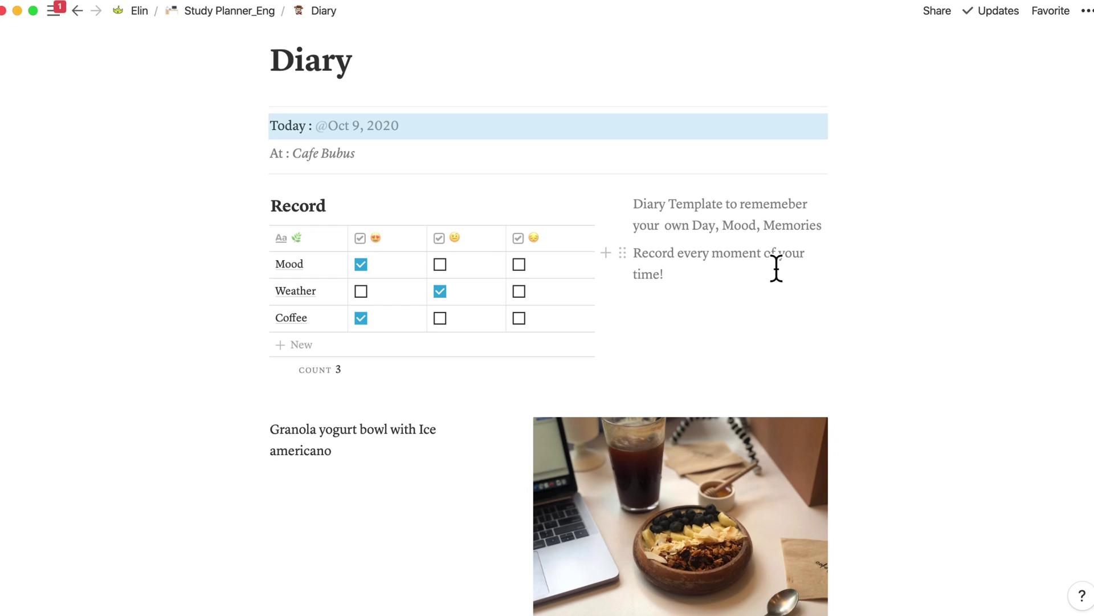
scroll(777, 268, "down", 1)
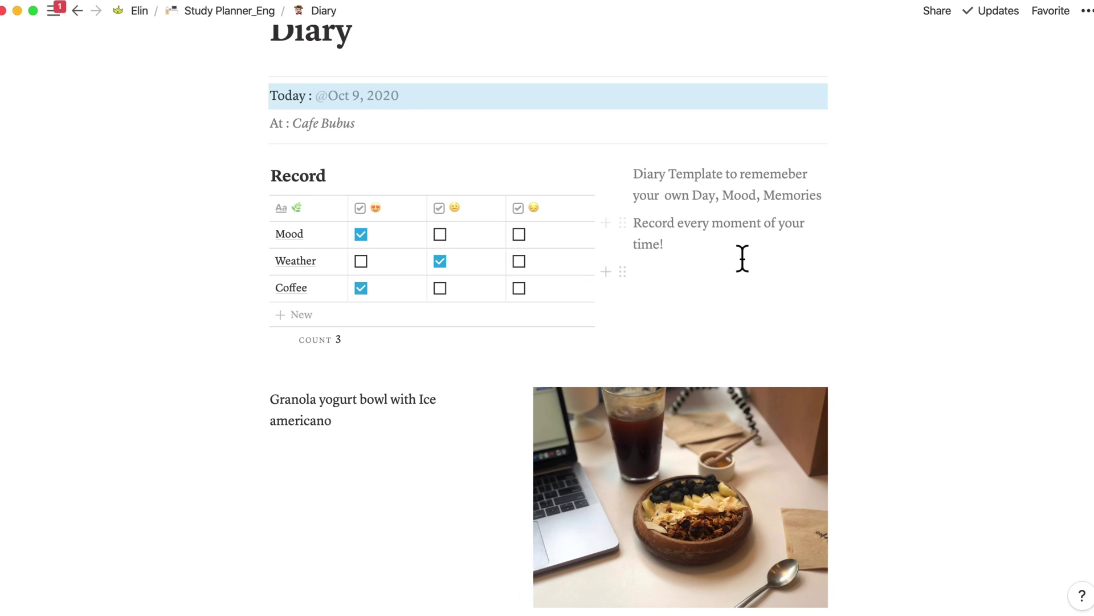
left_click(799, 294)
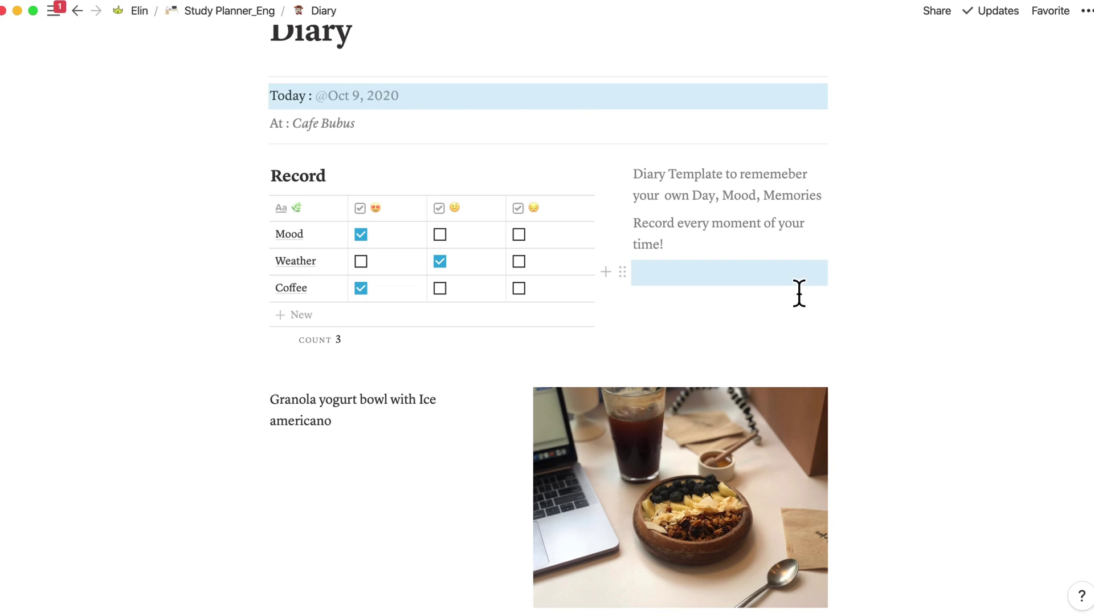
scroll(799, 294, "down", 3)
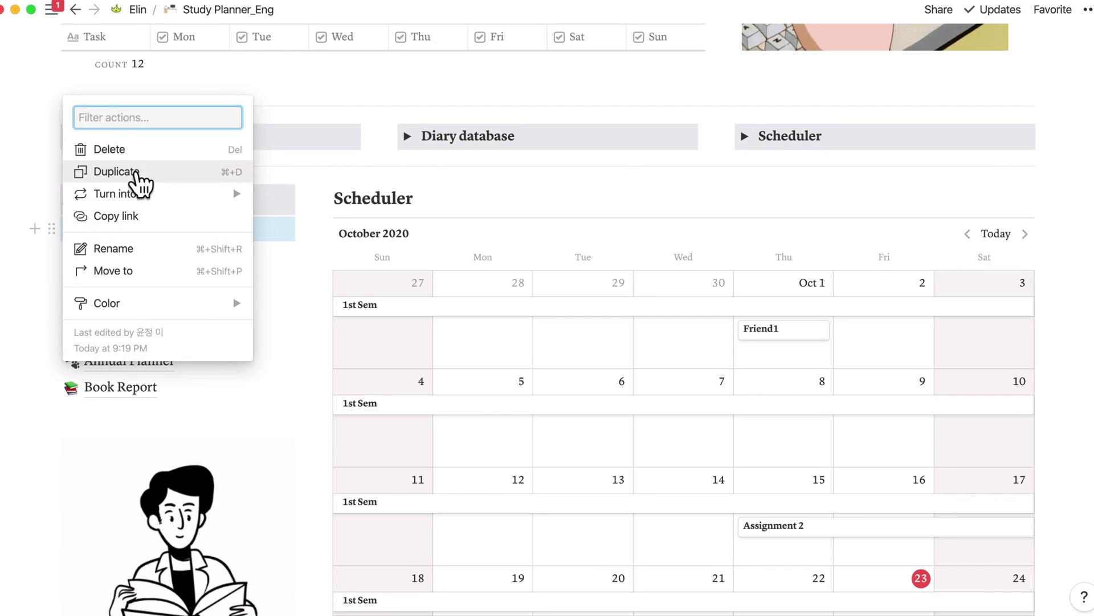
Duplicate the Diary entry and rename the copy to Cafe day.
left_click(136, 173)
left_click(91, 256)
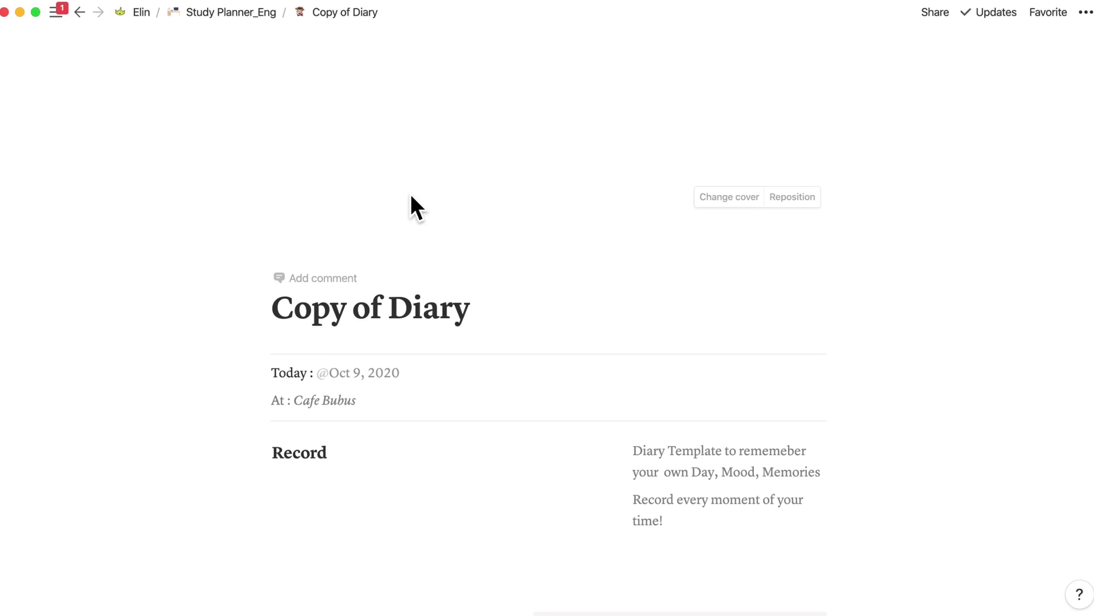
left_click_drag(494, 323, 281, 318)
type("Cafe day")
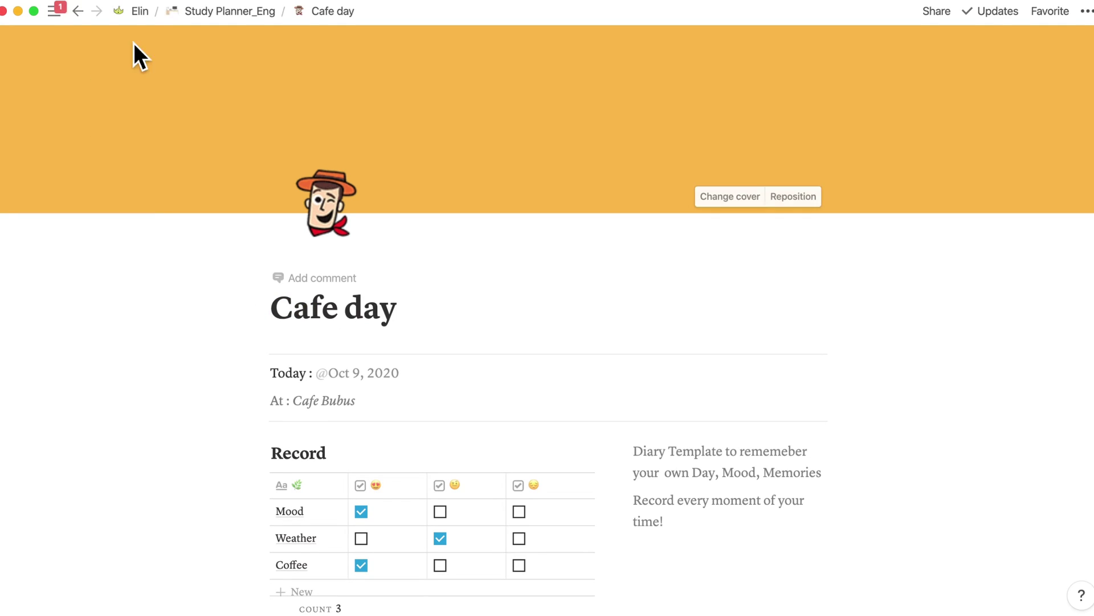
Move the Cafe day entry onto Oct 9 in the Scheduler calendar and preview it.
left_click(201, 11)
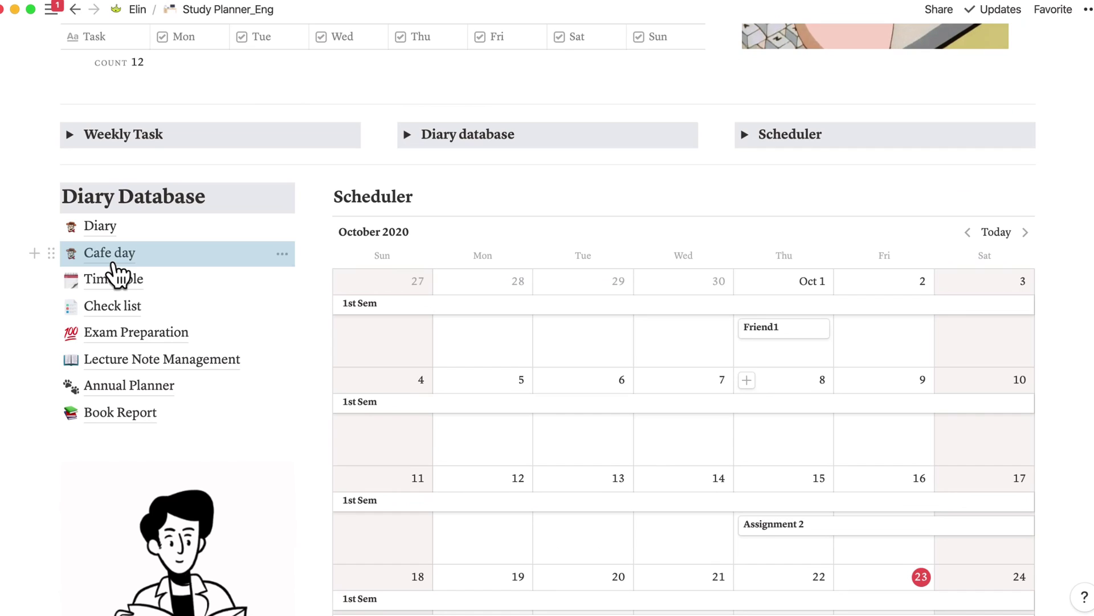
left_click_drag(114, 265, 883, 430)
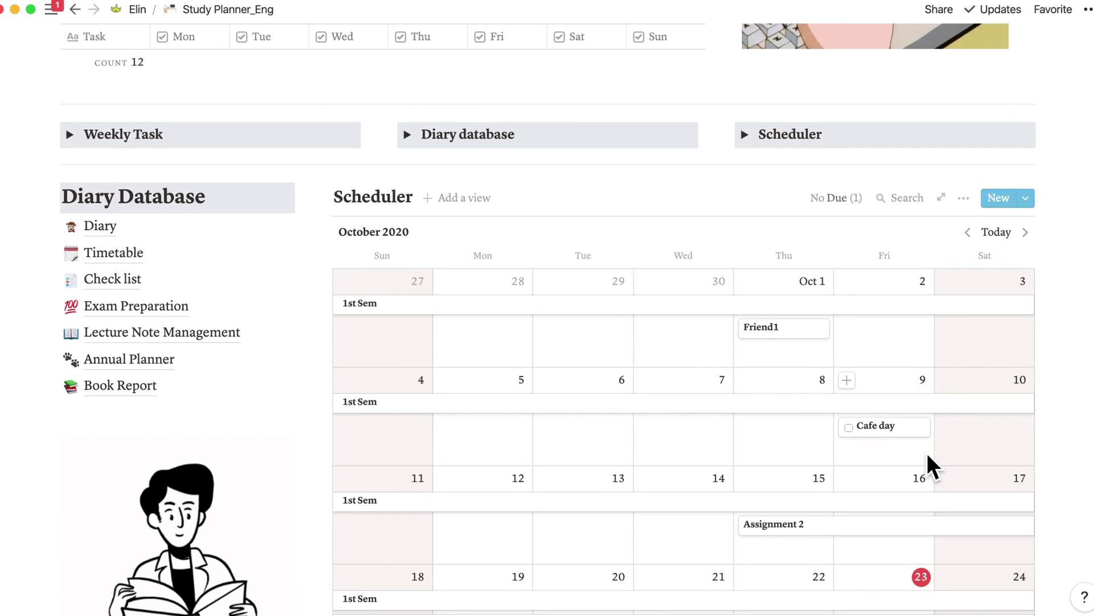
scroll(926, 452, "down", 1)
left_click(896, 383)
scroll(571, 320, "down", 5)
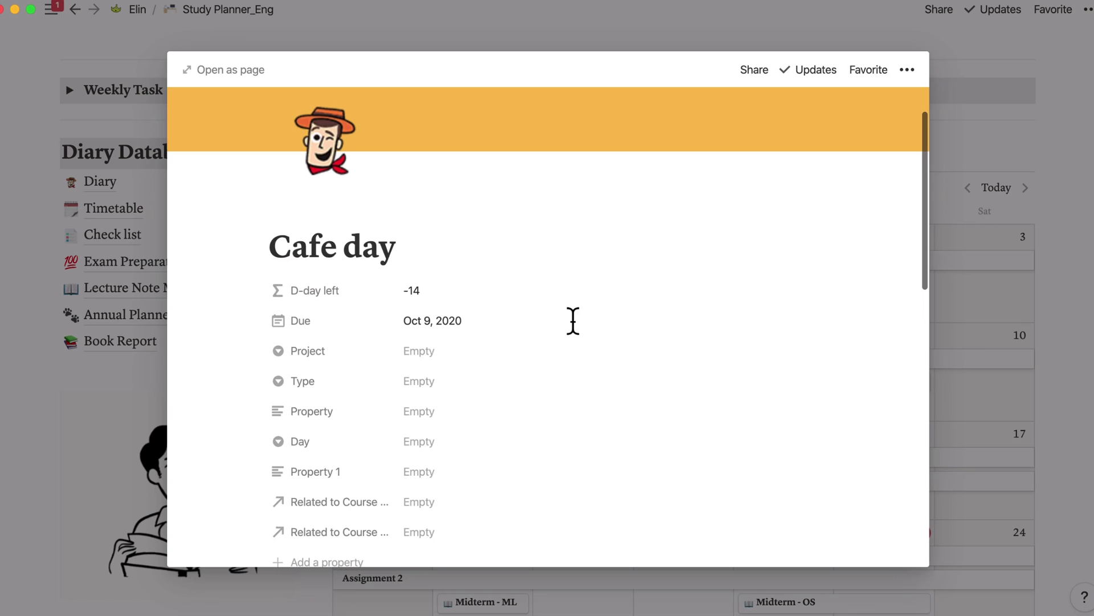
left_click(1024, 309)
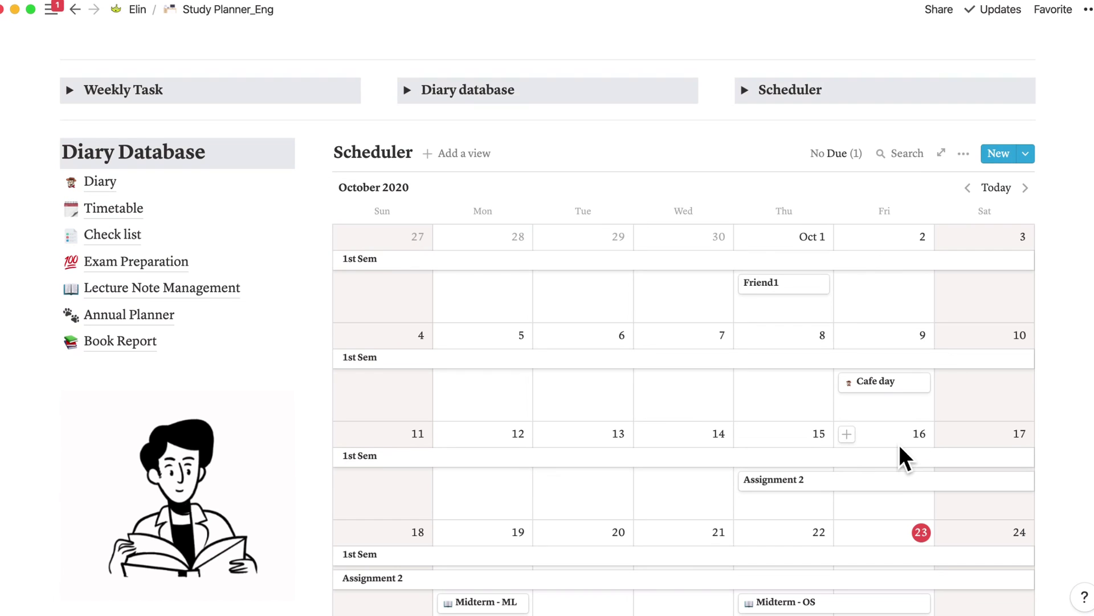
scroll(899, 455, "down", 1)
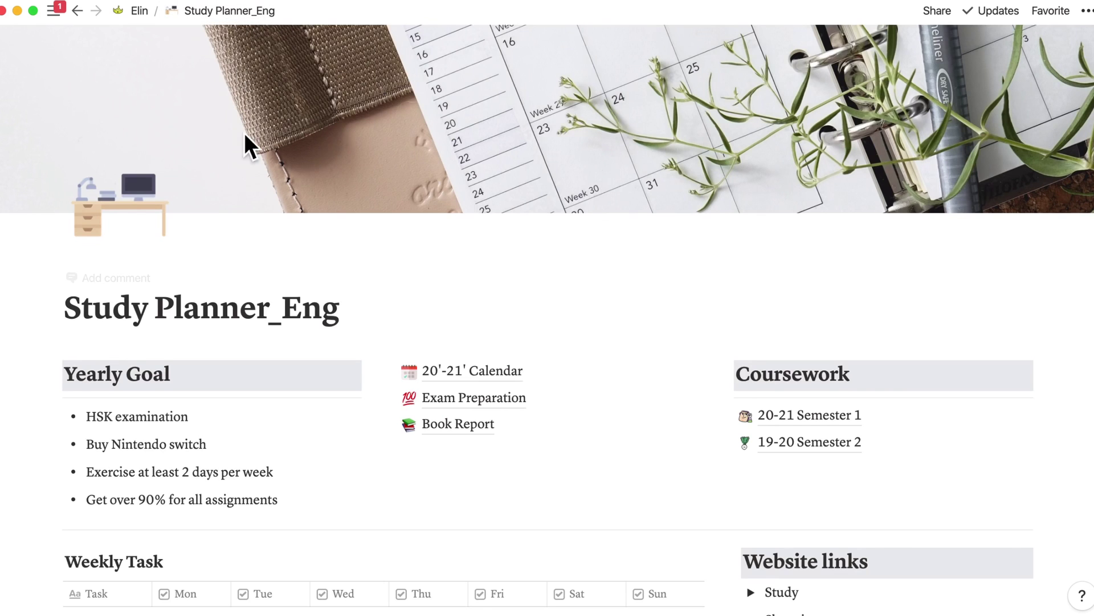
scroll(244, 139, "down", 10)
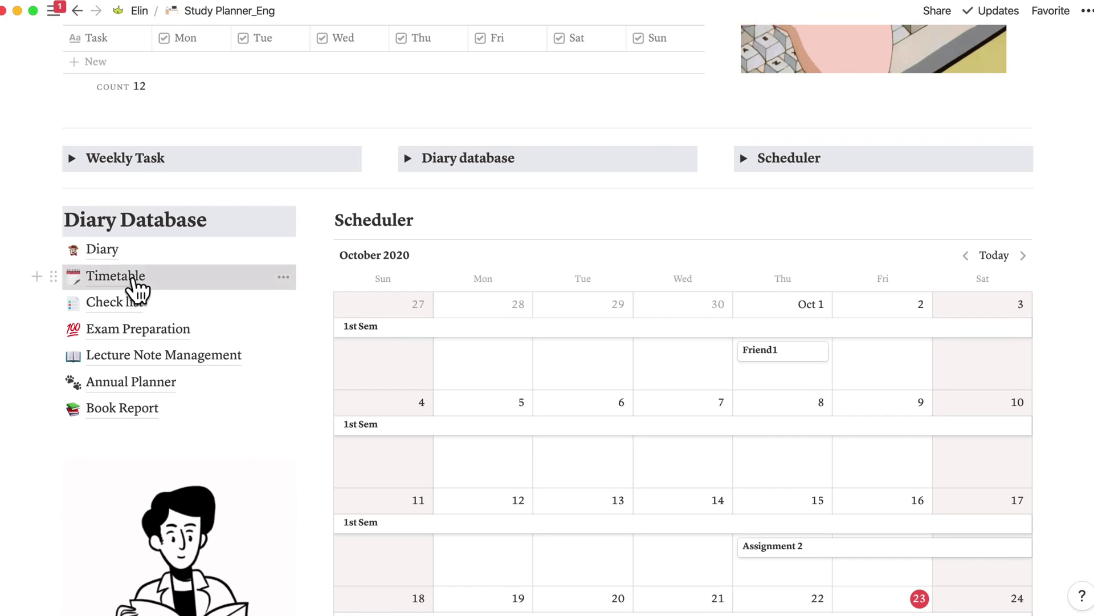
left_click(142, 277)
scroll(353, 256, "down", 1)
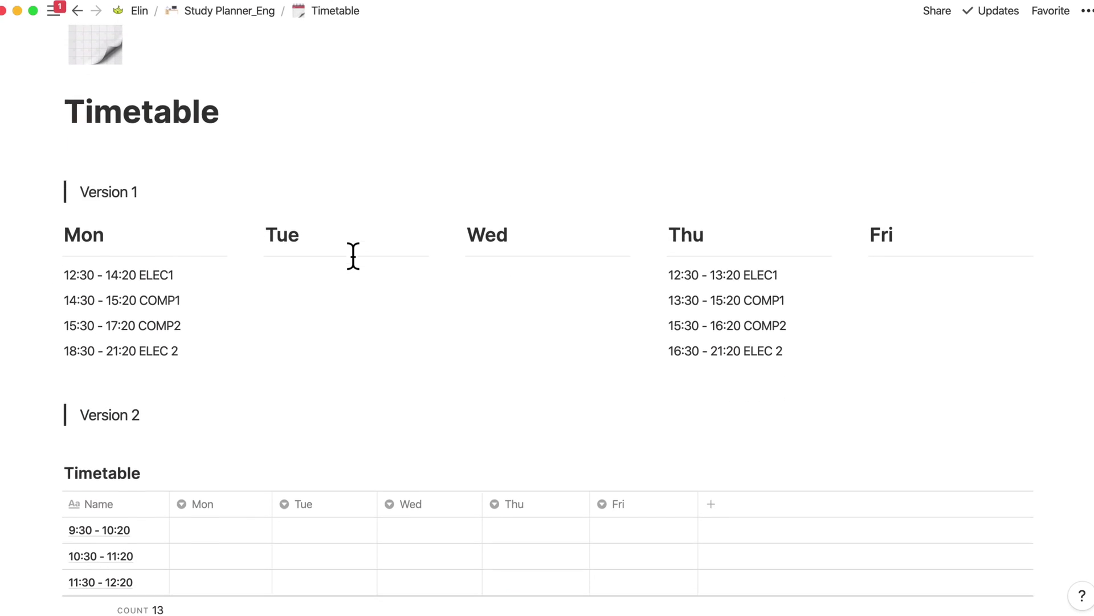
scroll(353, 256, "down", 1)
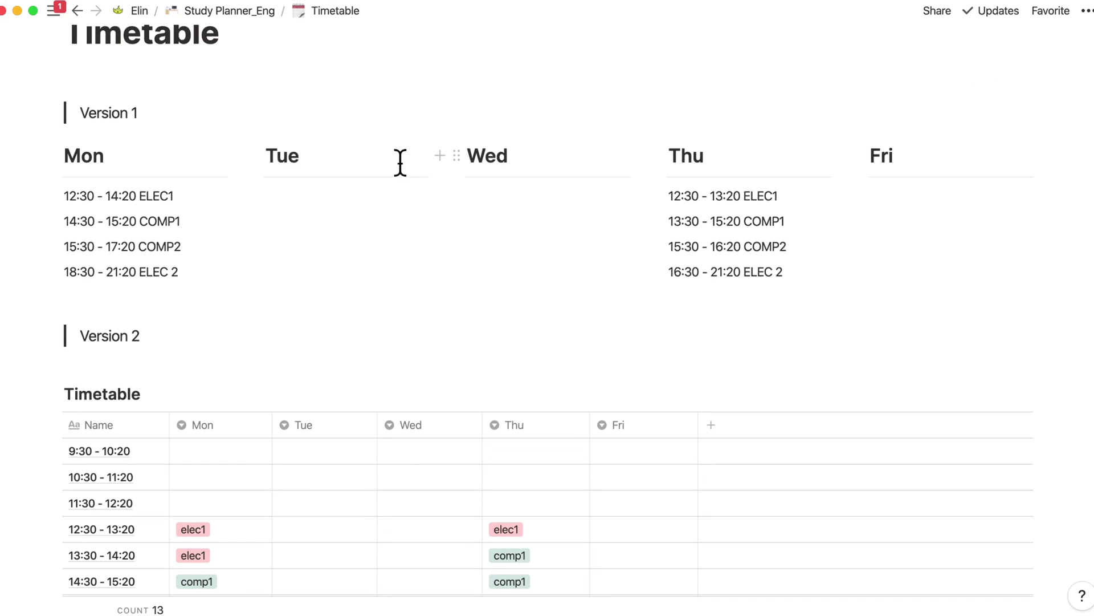
scroll(596, 240, "down", 3)
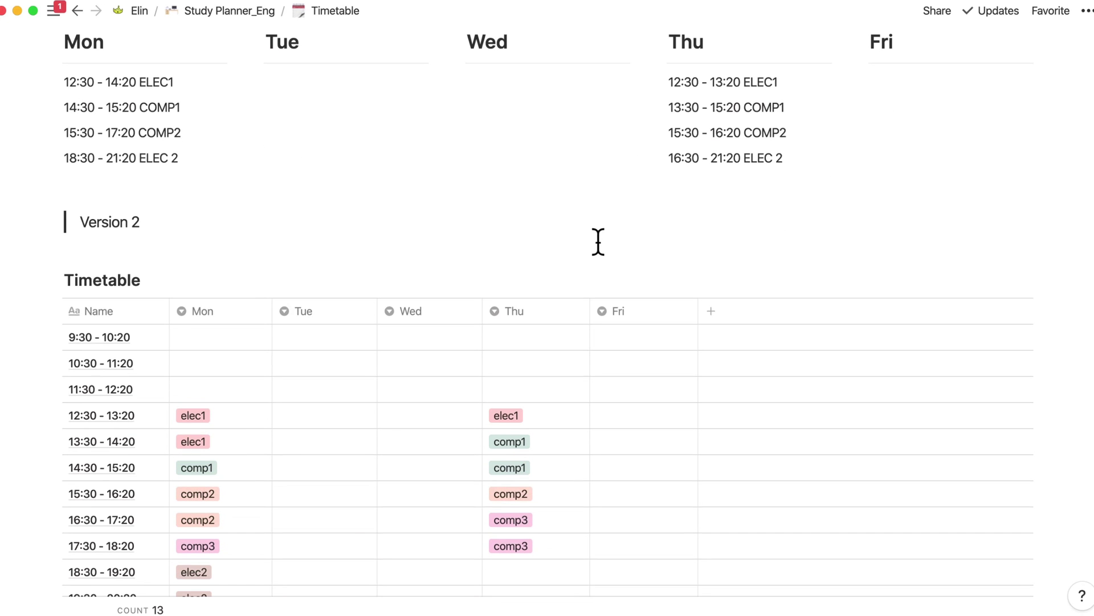
scroll(327, 394, "down", 3)
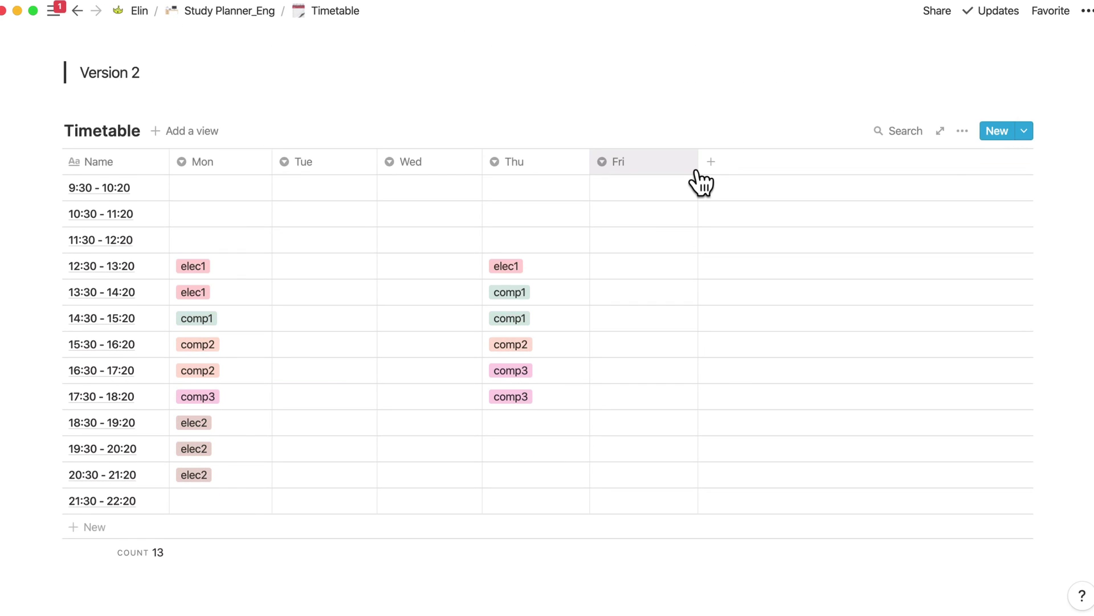
scroll(689, 171, "up", 5)
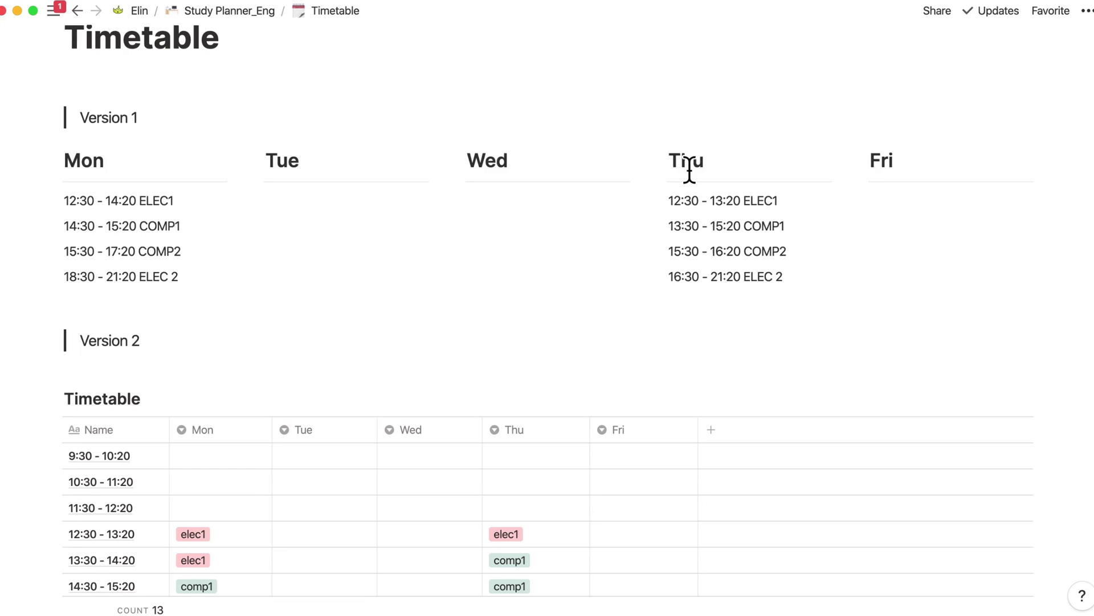
scroll(689, 171, "down", 5)
scroll(443, 164, "up", 2)
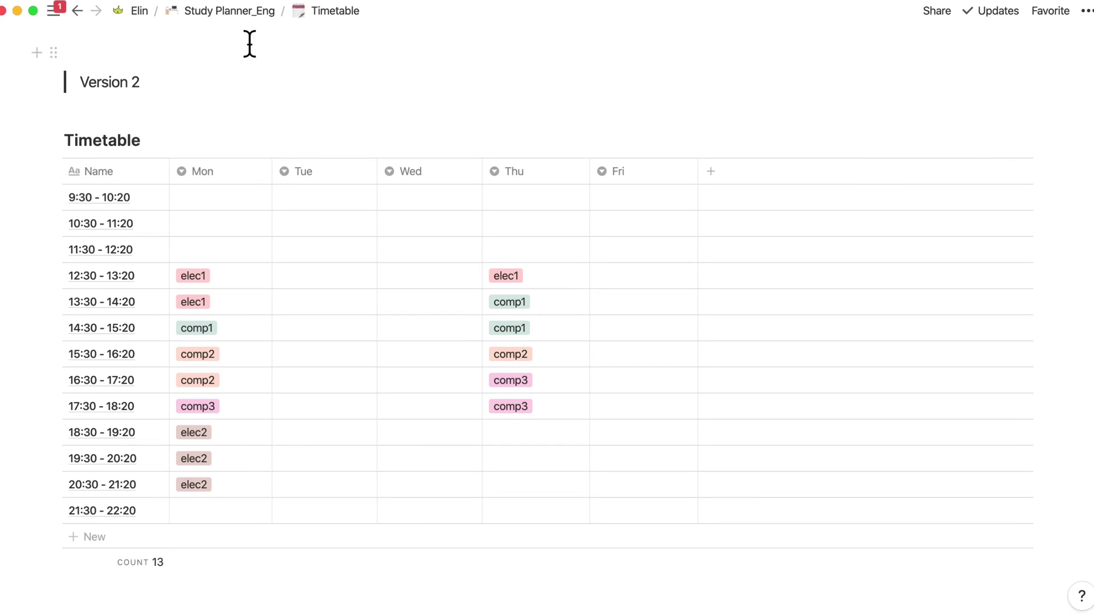
left_click(241, 17)
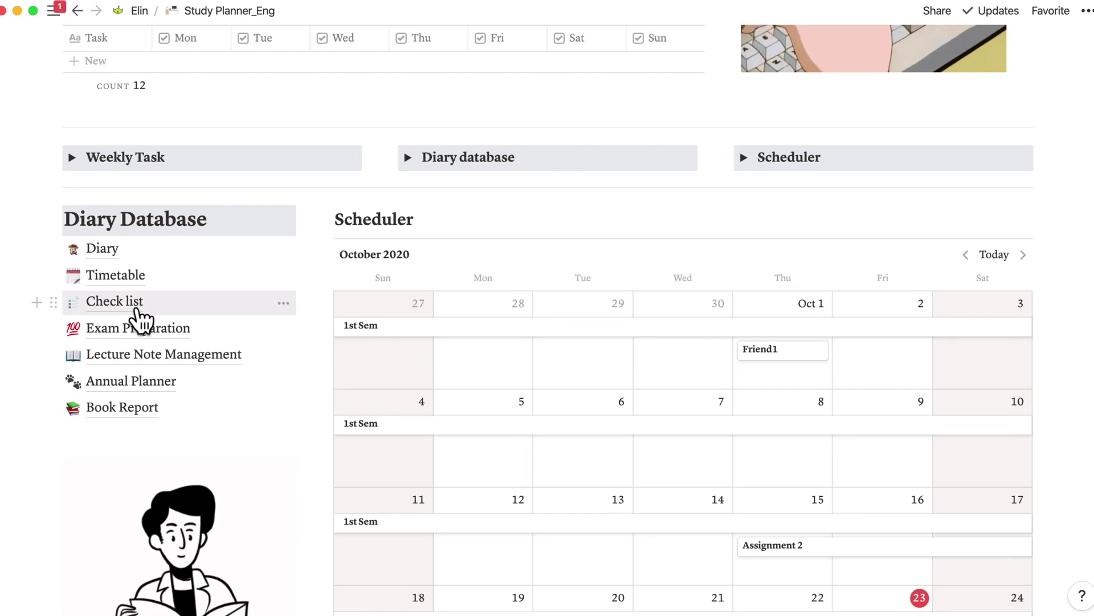
left_click(138, 311)
scroll(501, 301, "down", 2)
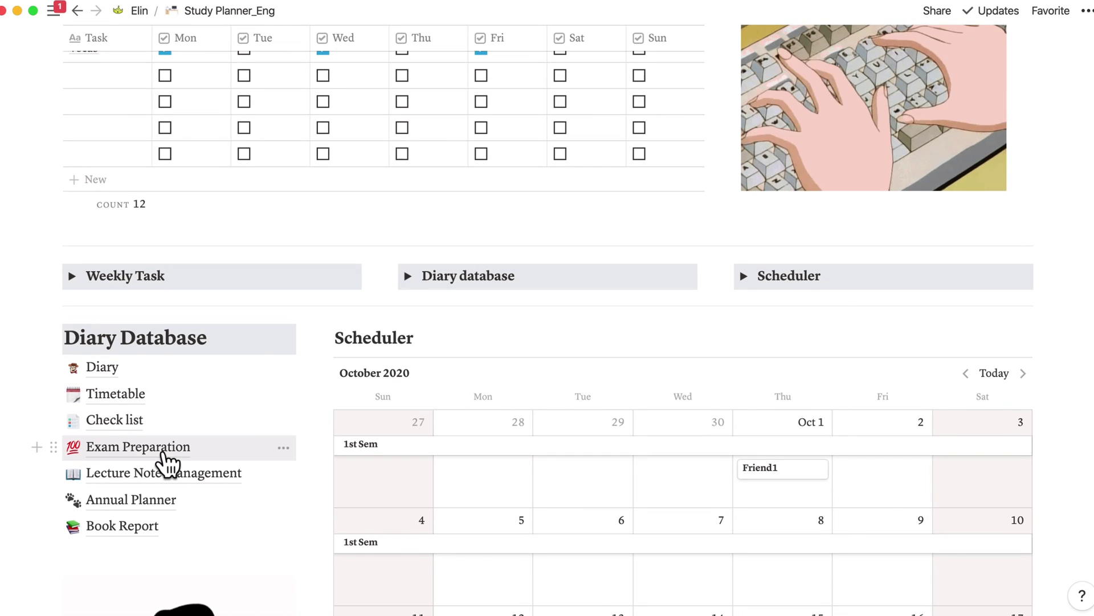
Open Exam Preparation and view its Study Tracker board of Subject1–Subject4 topics.
left_click(164, 454)
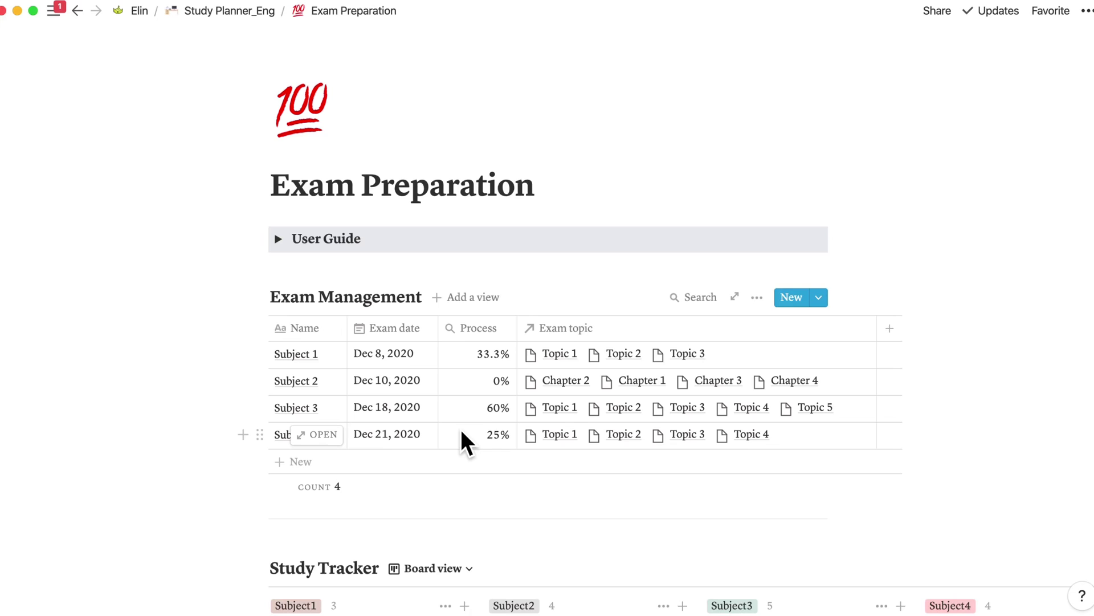
scroll(600, 463, "down", 2)
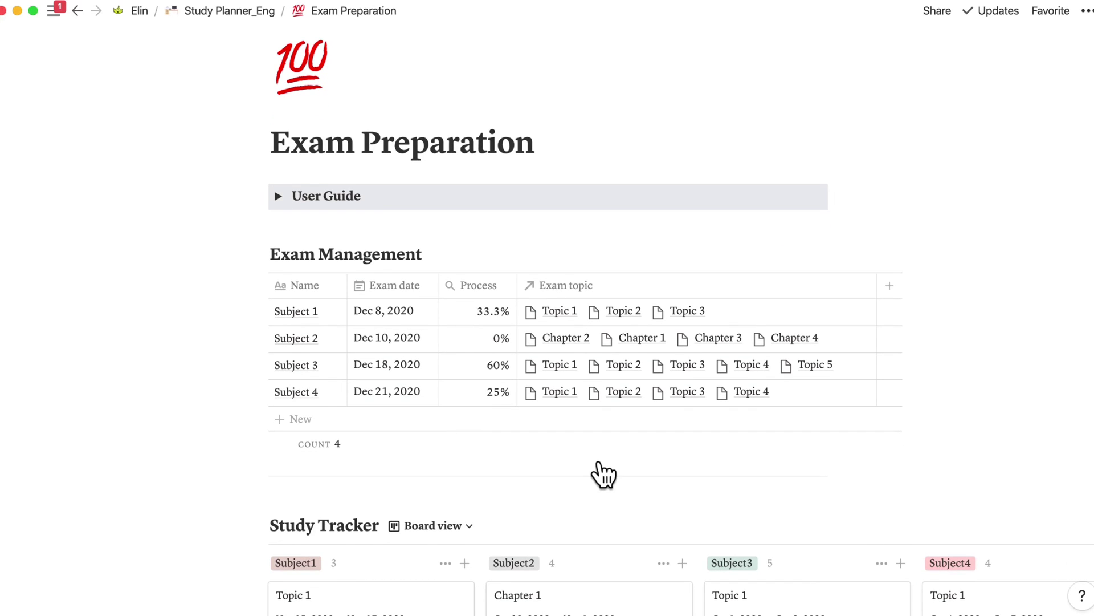
scroll(599, 463, "down", 5)
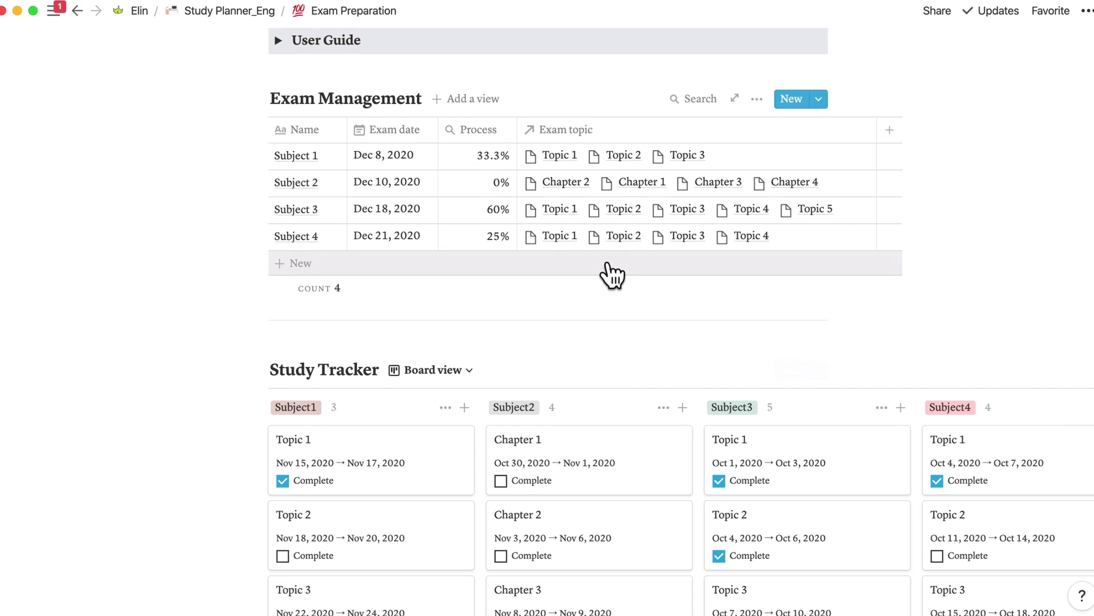
scroll(611, 274, "up", 1)
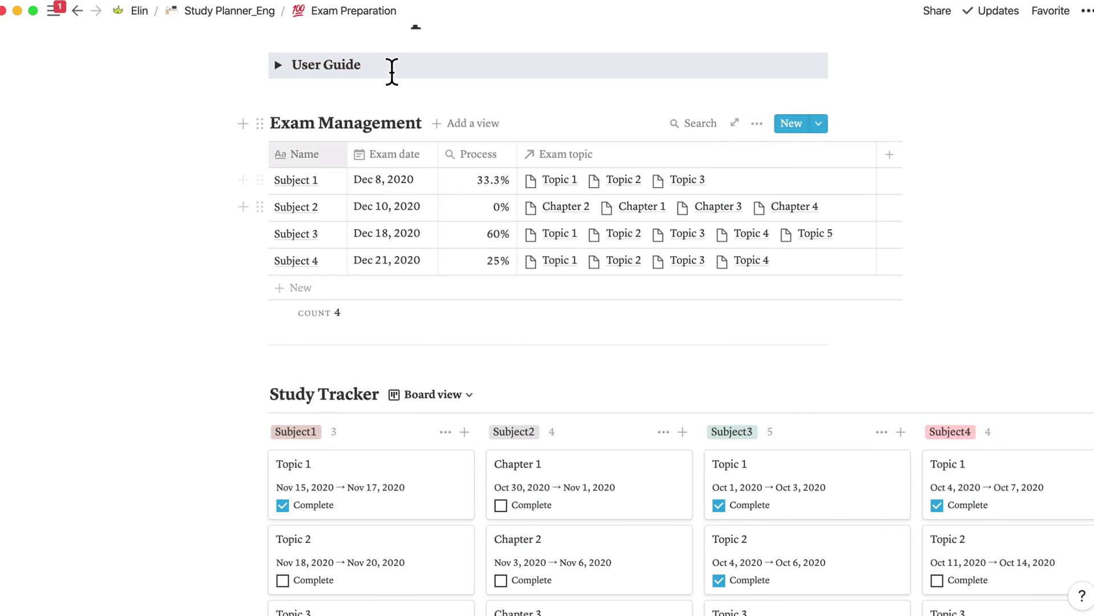
scroll(553, 318, "down", 8)
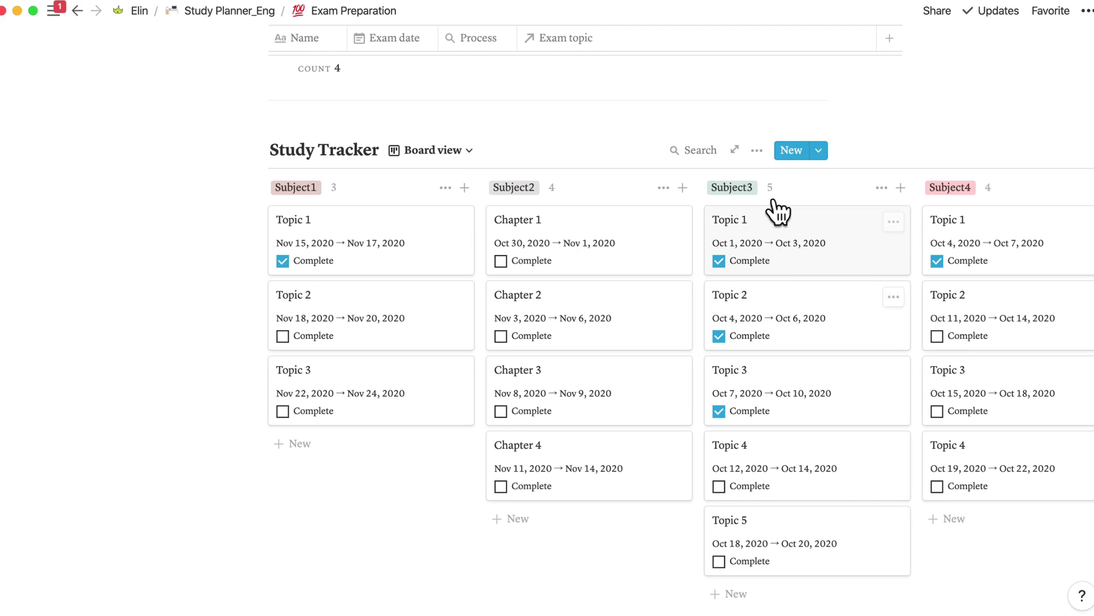
Scroll between the Study Tracker board and Exam Management to confirm Process reads 80% and 25%.
scroll(814, 402, "up", 5)
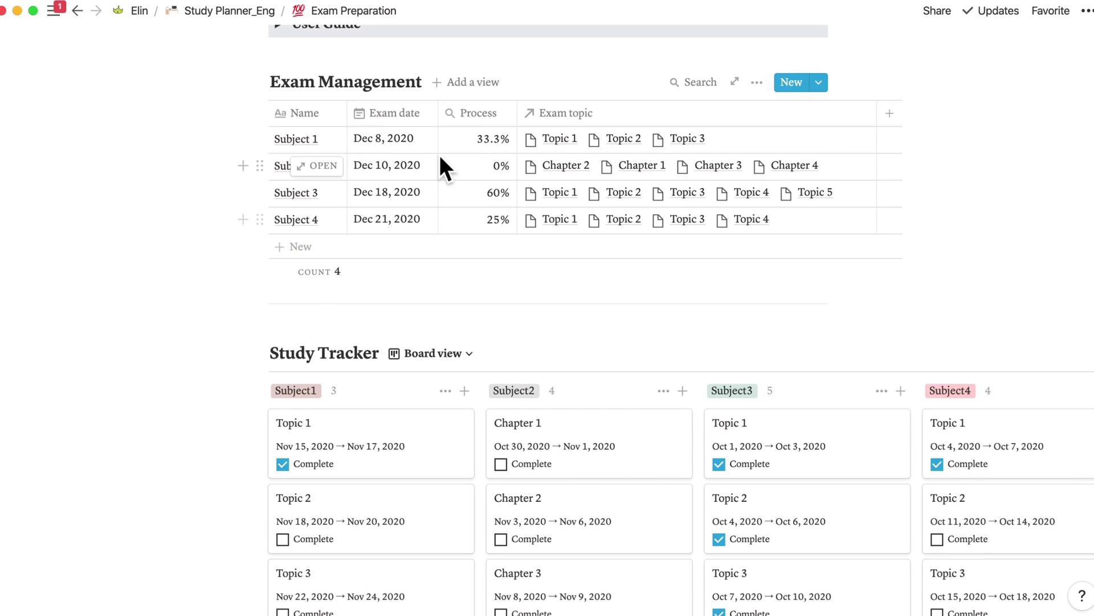
scroll(727, 373, "down", 2)
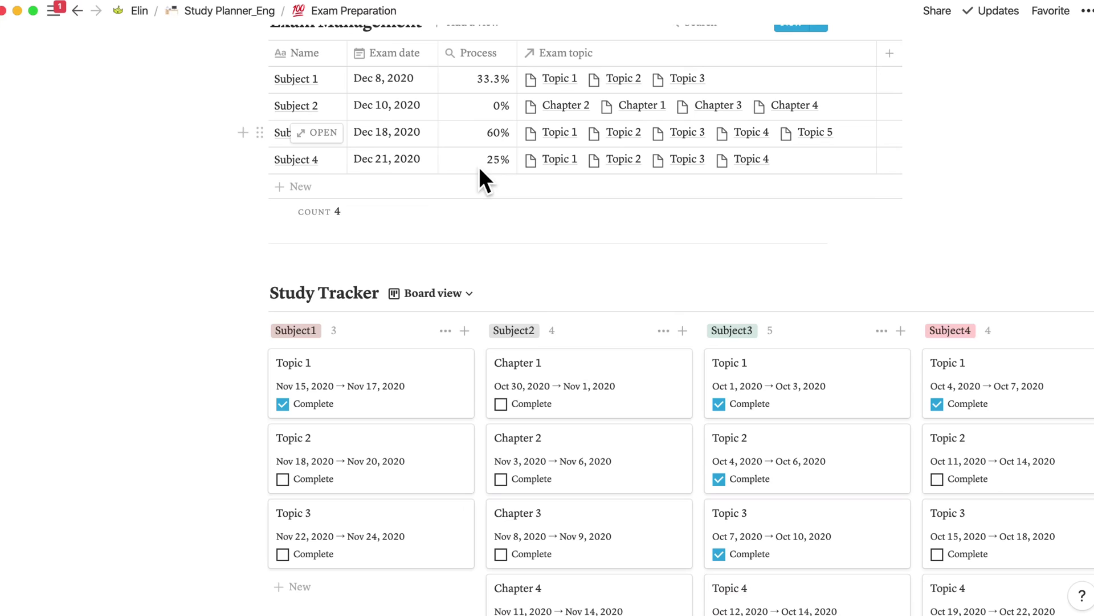
scroll(737, 319, "down", 5)
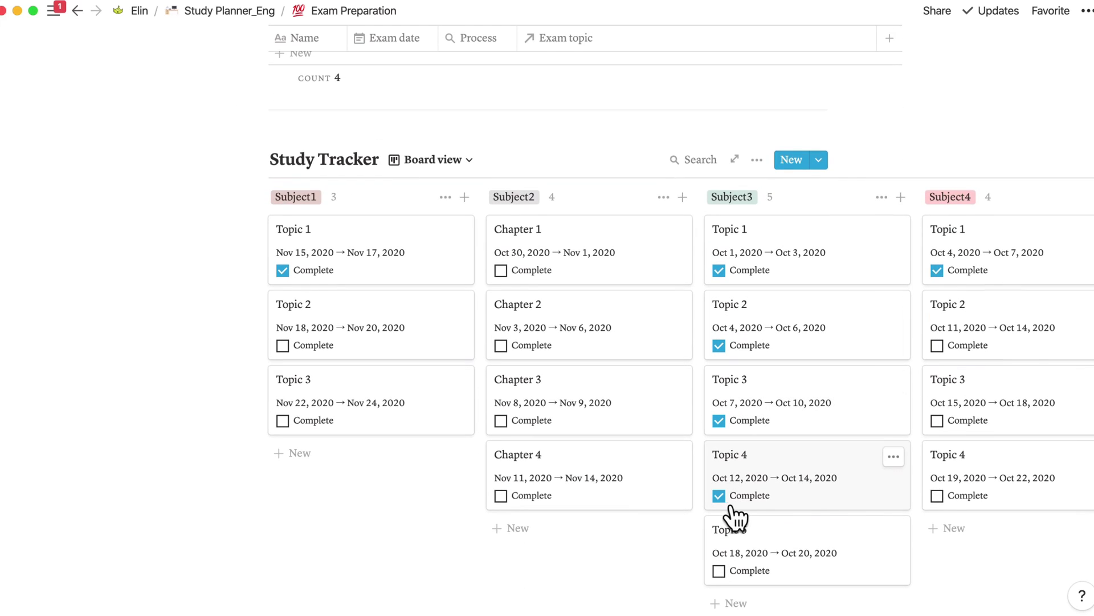
scroll(840, 467, "up", 8)
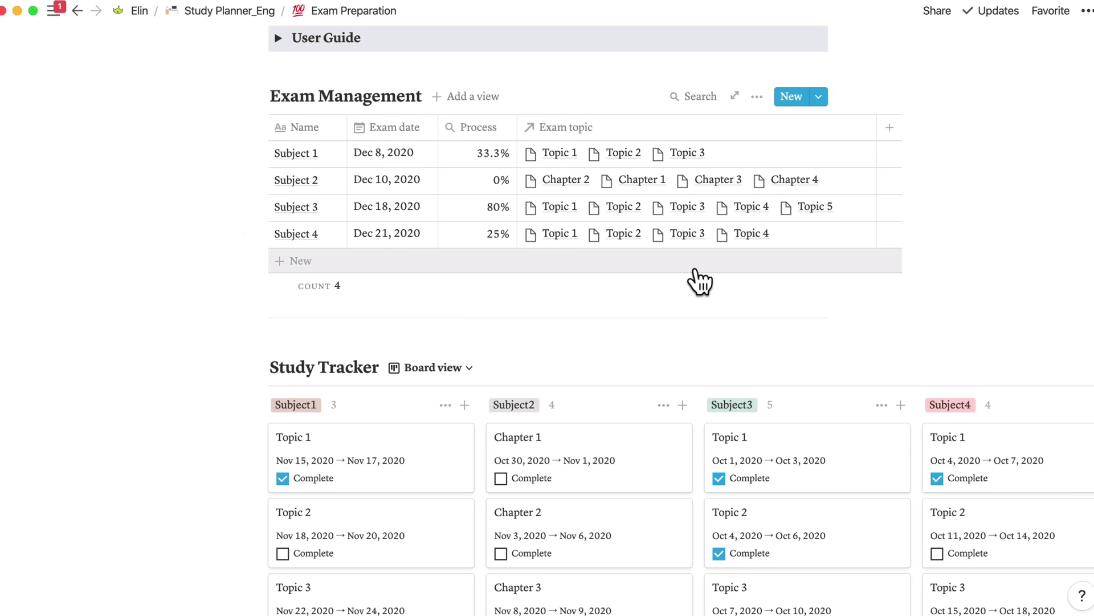
scroll(627, 353, "down", 1)
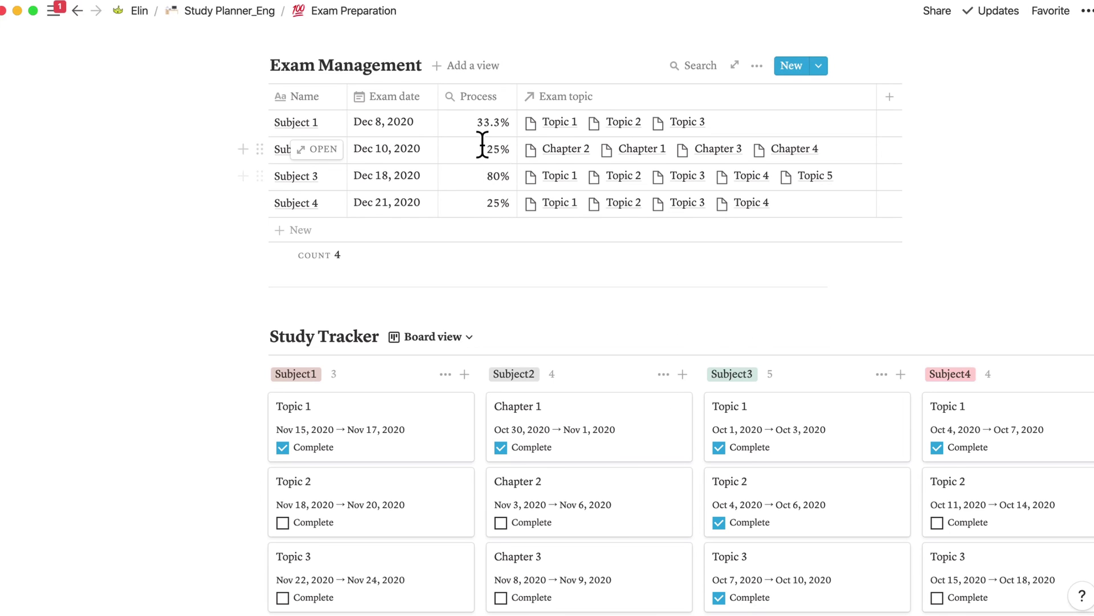
View the Lecture Note Management page, then go back and open 20-21 Semester 1.
key("super+bracketleft")
scroll(430, 356, "down", 15)
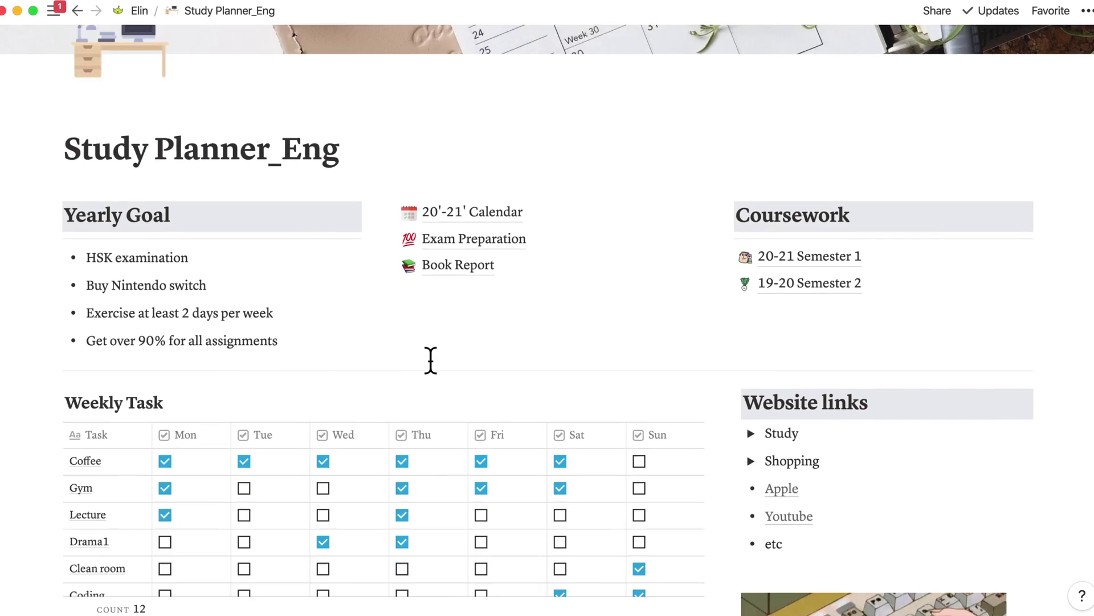
scroll(430, 355, "down", 1)
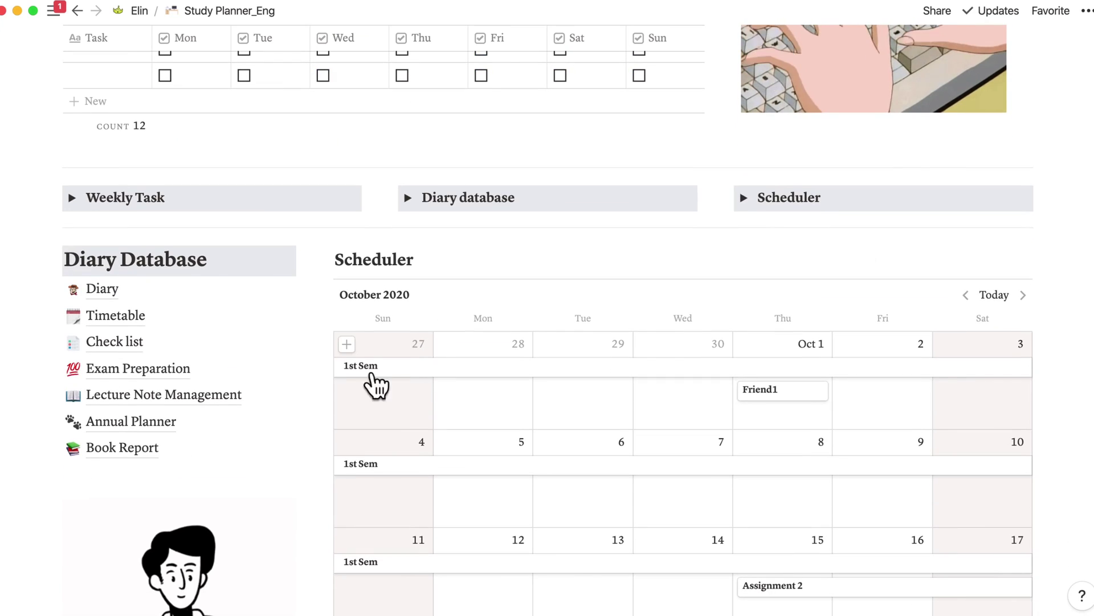
left_click(155, 407)
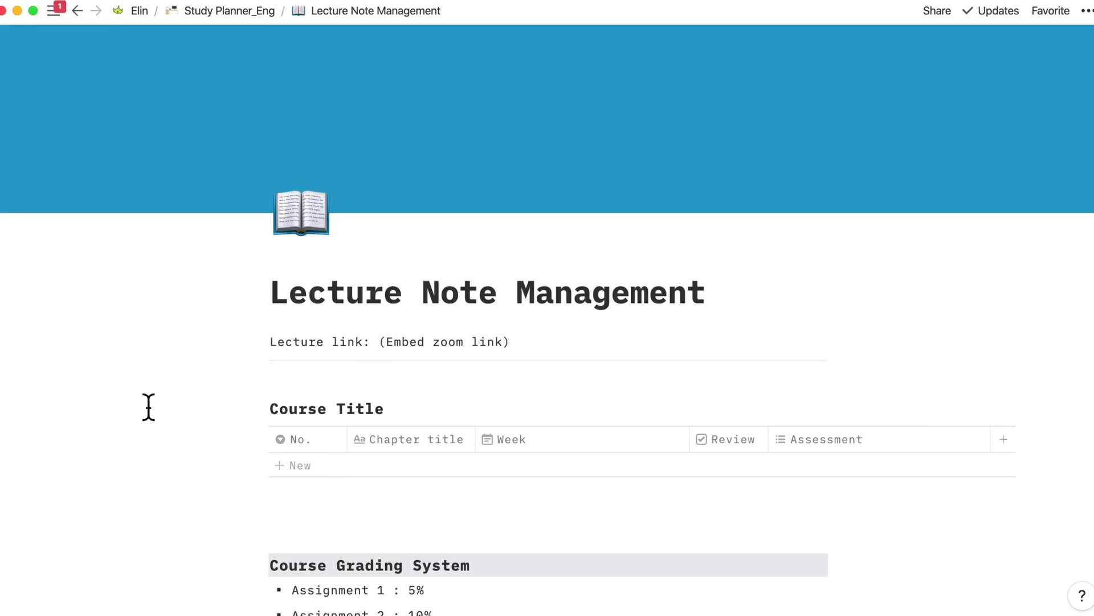
scroll(378, 365, "down", 5)
scroll(378, 357, "down", 3)
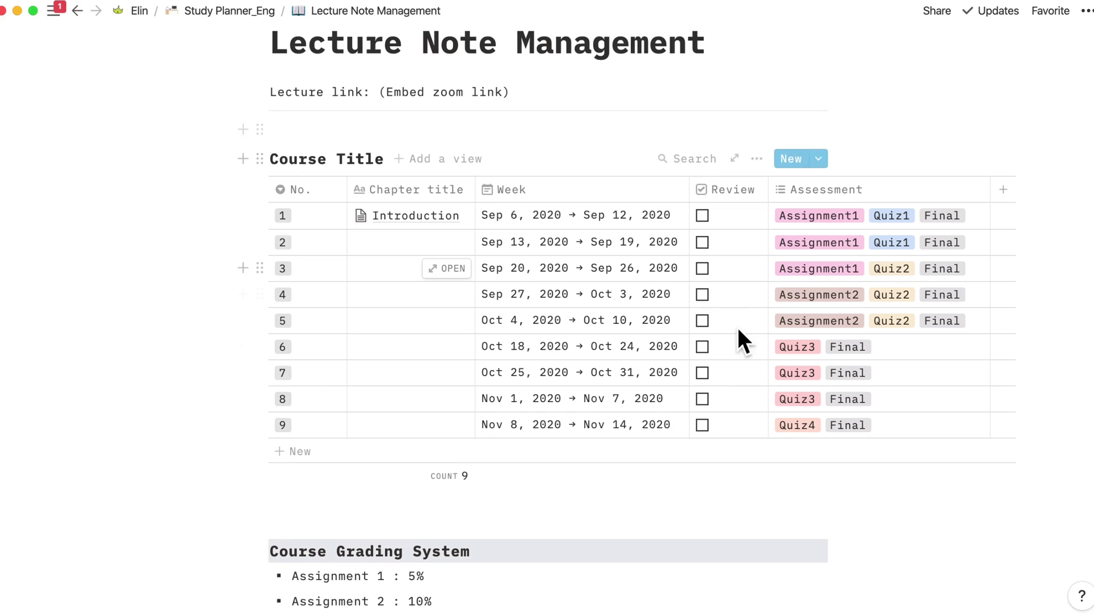
key("super+bracketleft")
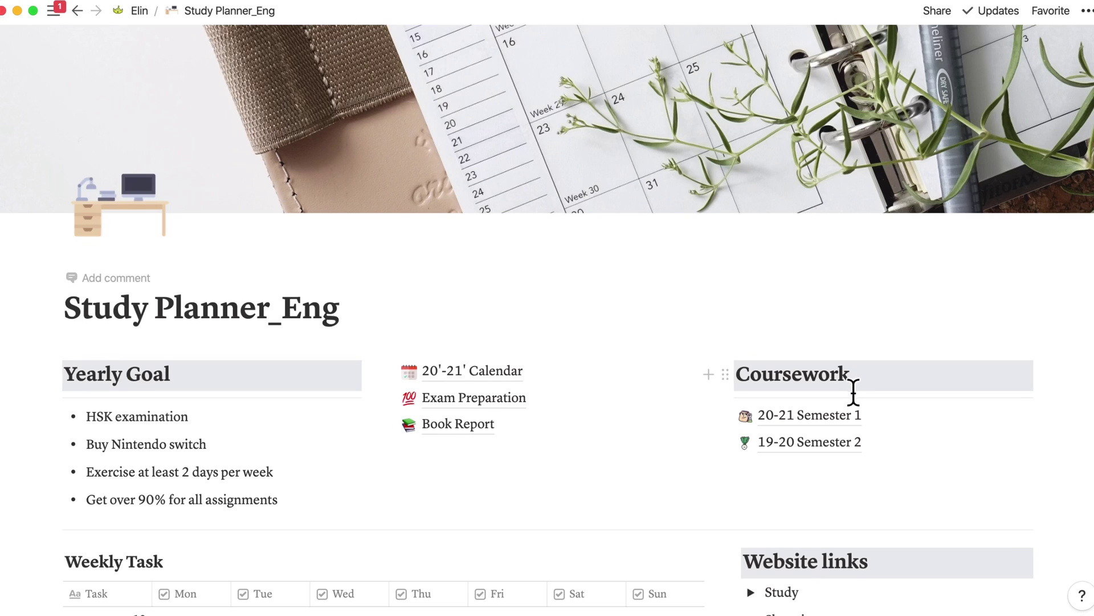
left_click(765, 422)
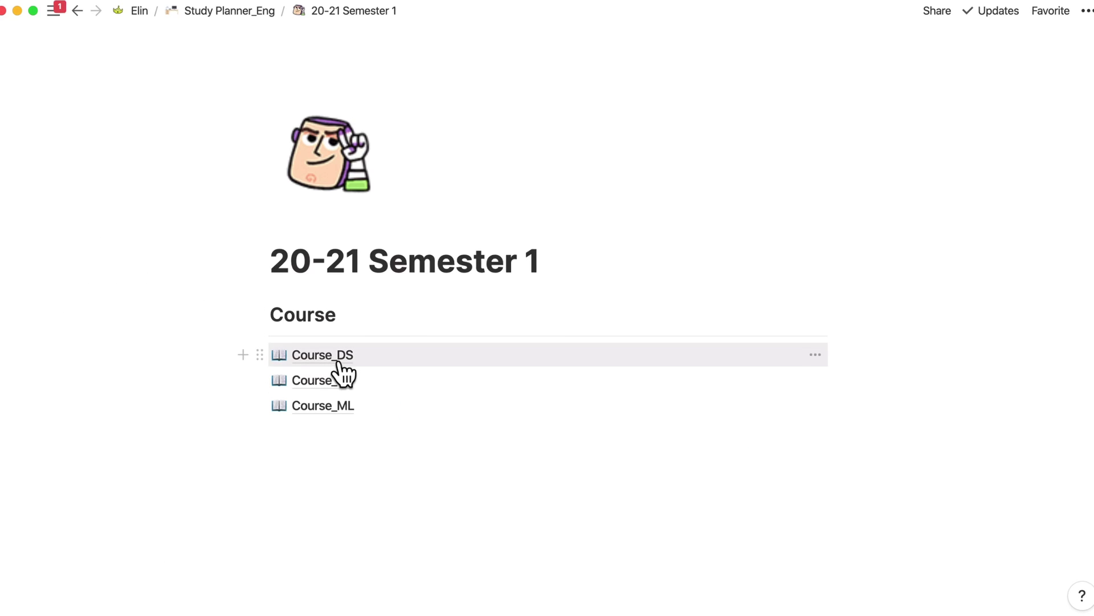
left_click(341, 416)
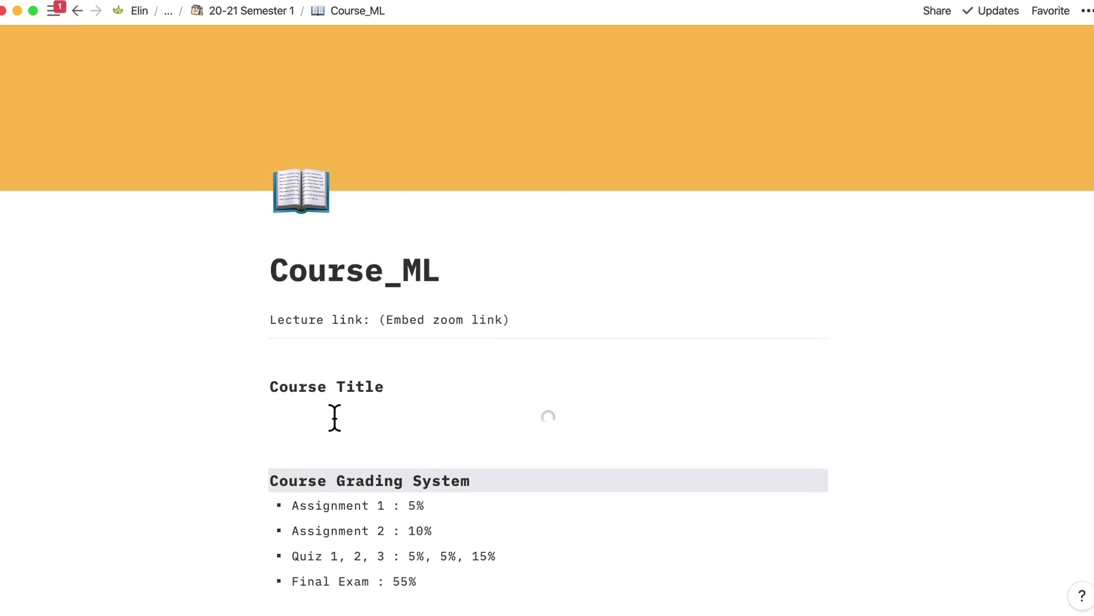
scroll(335, 414, "down", 6)
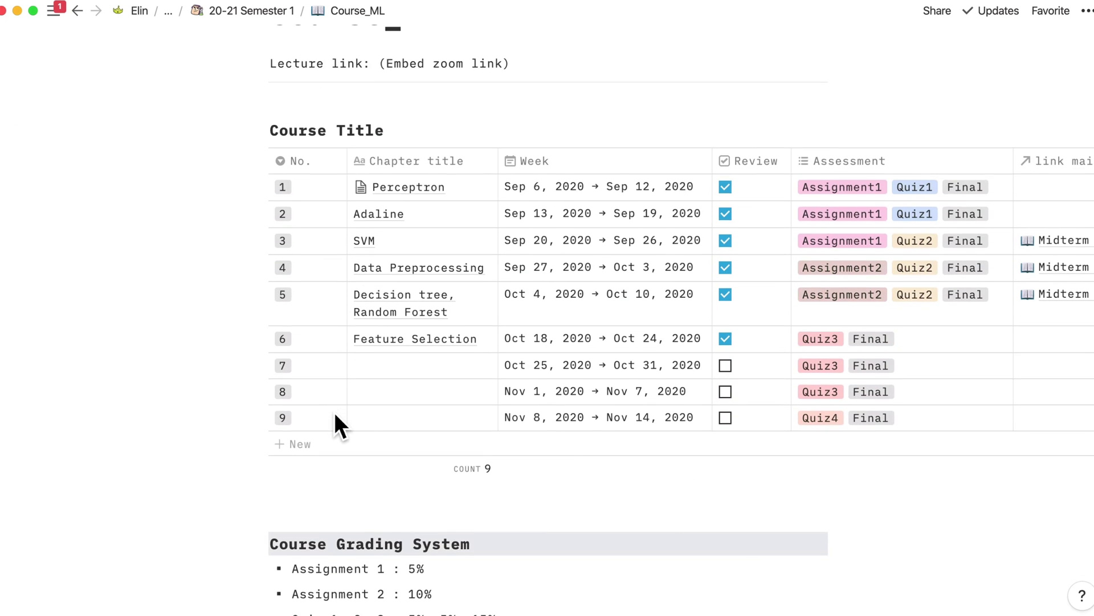
scroll(335, 415, "up", 6)
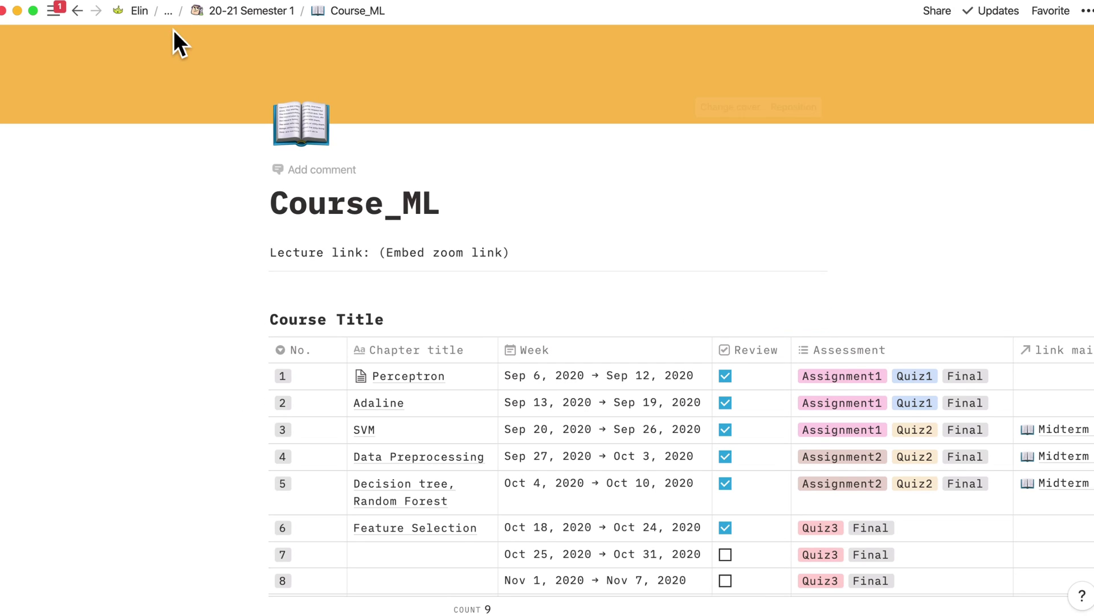
left_click(167, 12)
scroll(625, 239, "down", 3)
scroll(800, 272, "right", 2)
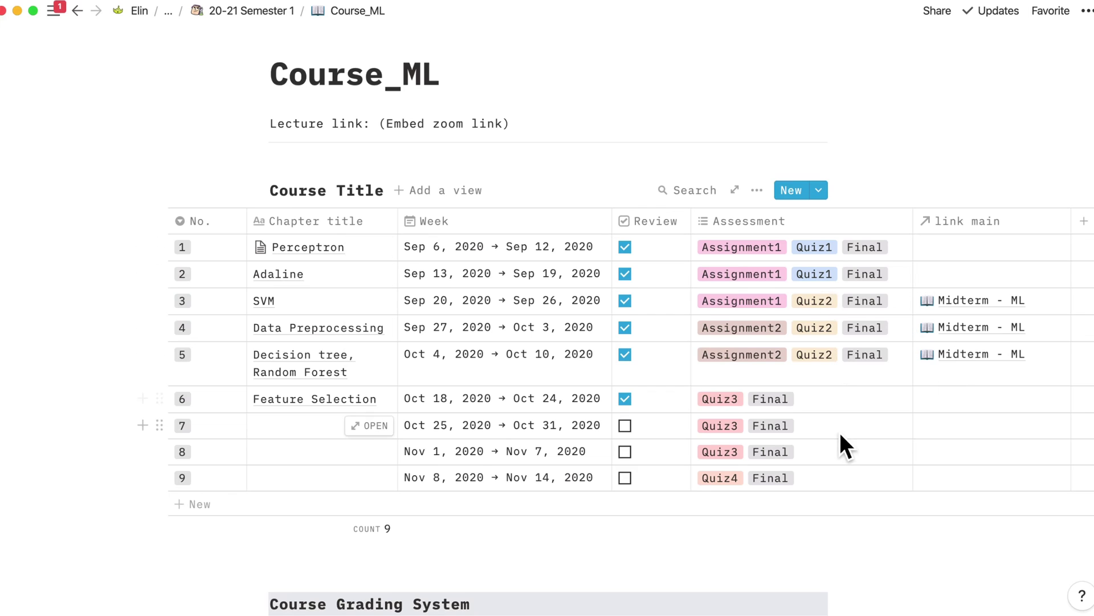
scroll(840, 432, "down", 3)
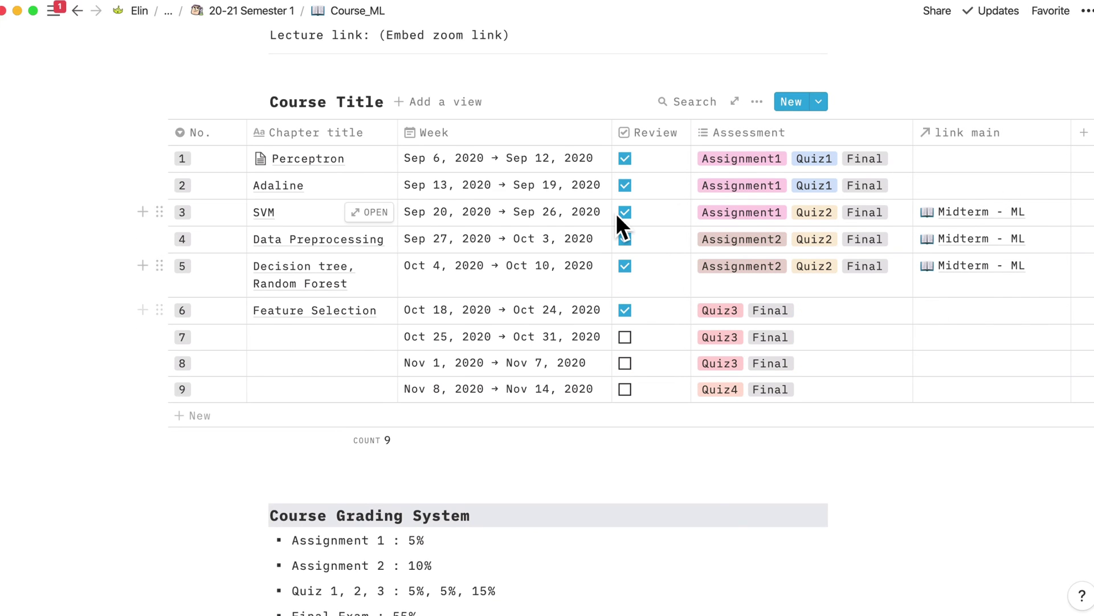
scroll(618, 171, "up", 3)
scroll(977, 381, "down", 2)
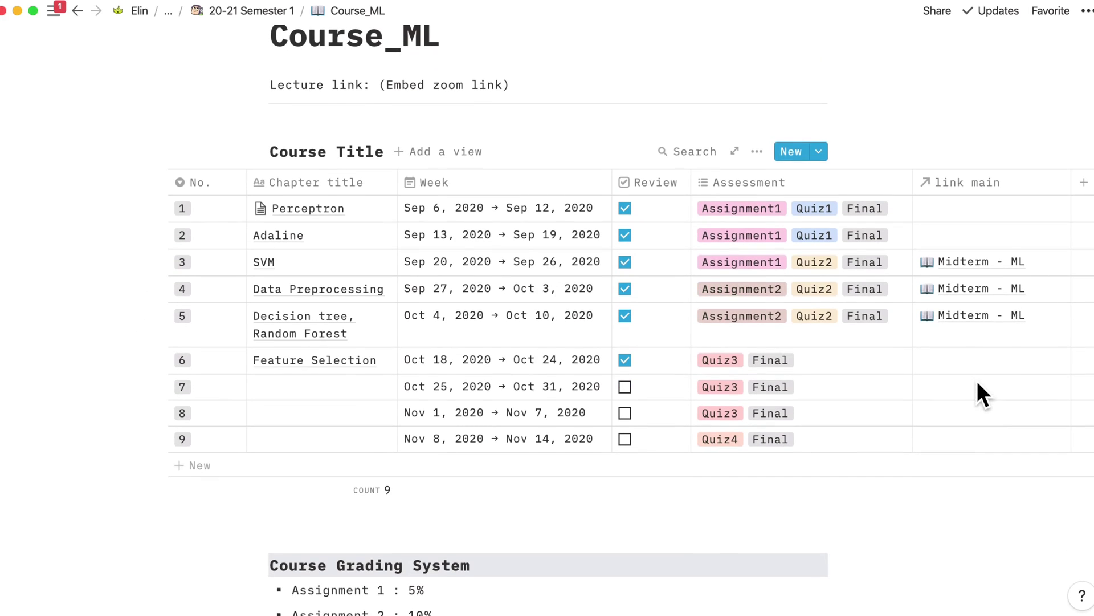
left_click(1047, 261)
key("Escape")
left_click(174, 13)
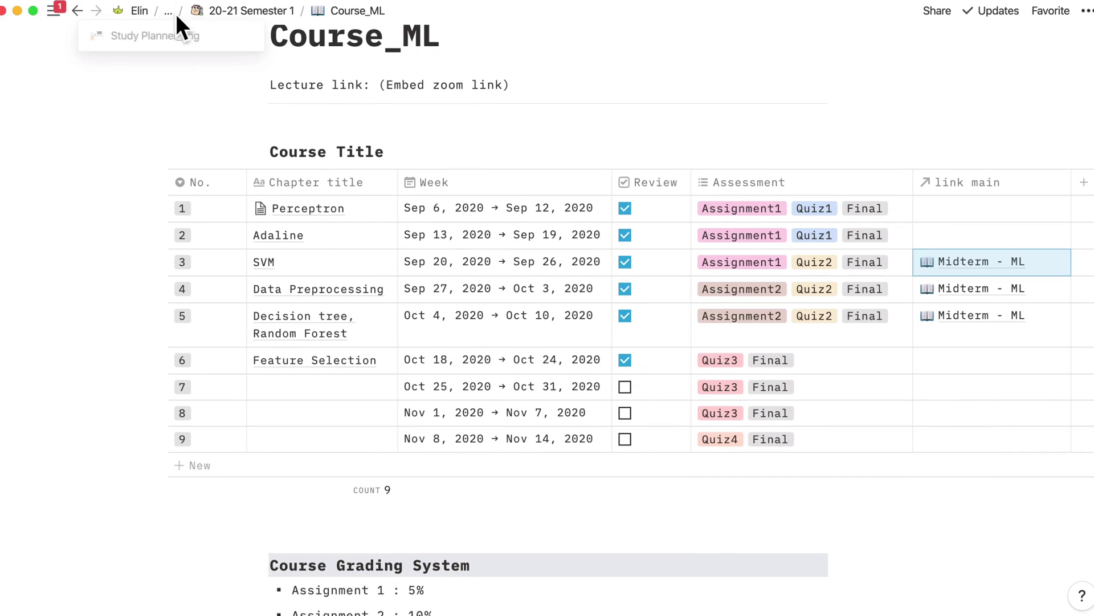
Return to Study Planner_Eng and open the Midterm - ML exam page from the Scheduler.
left_click(201, 50)
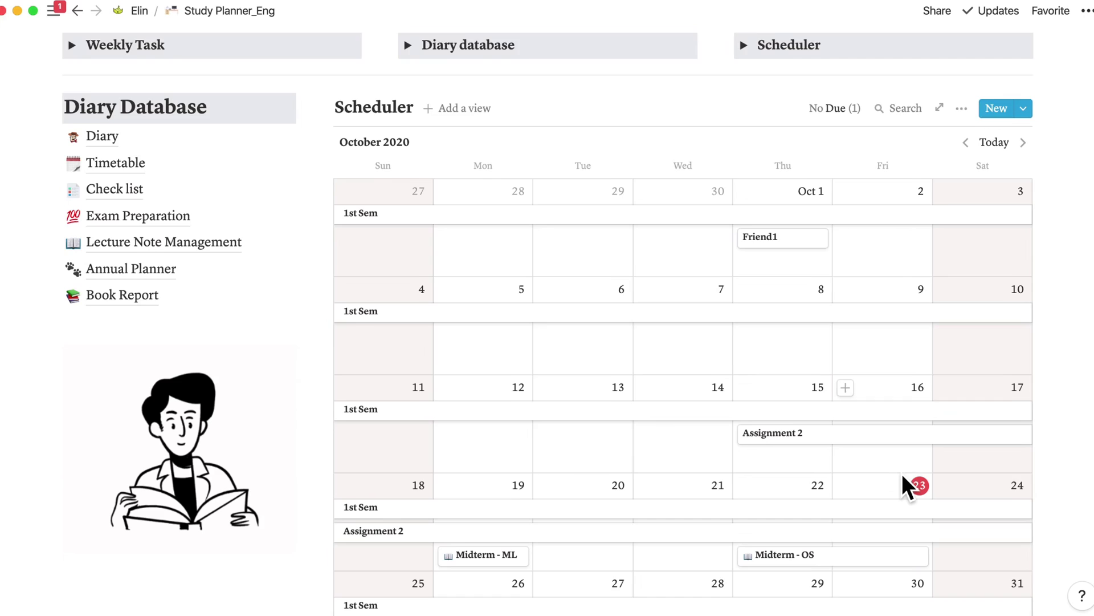
scroll(902, 473, "down", 3)
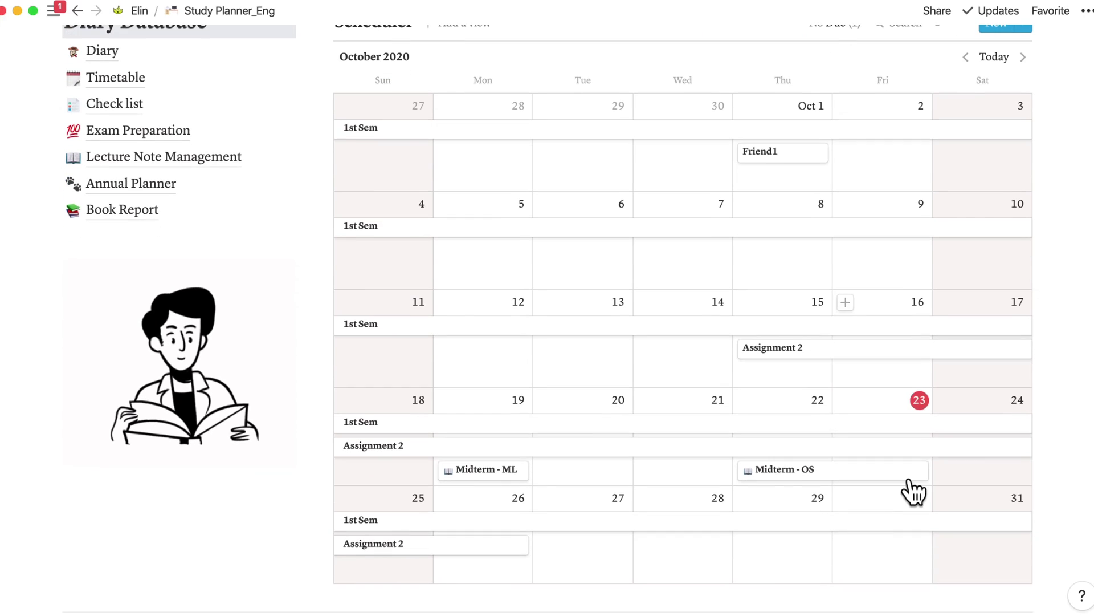
left_click(511, 478)
scroll(562, 403, "down", 3)
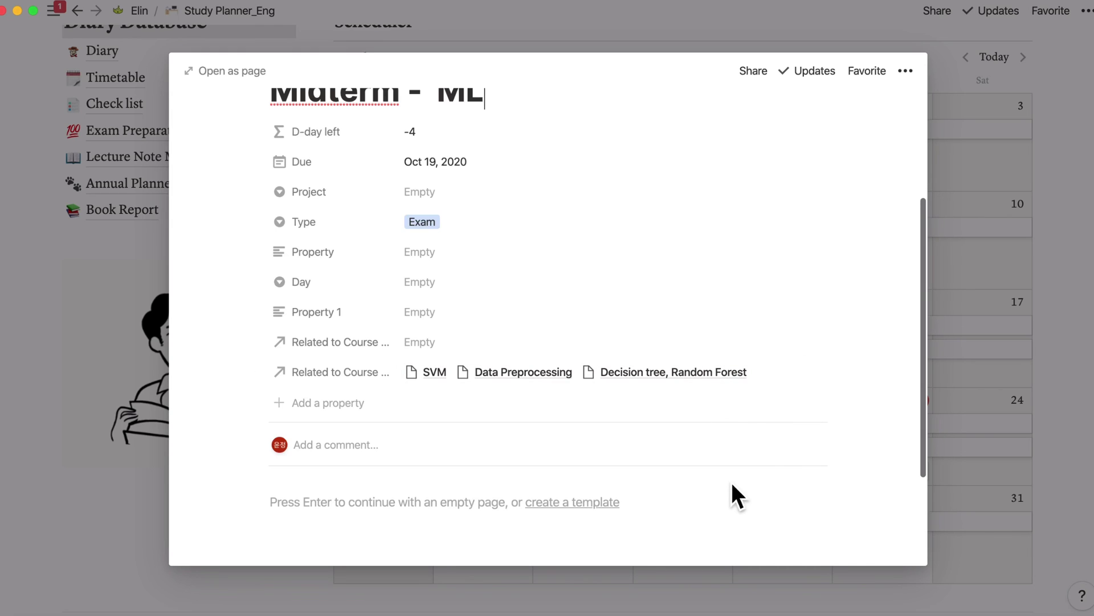
Open the SVM chapter related to Midterm - ML, then close it.
left_click(445, 380)
left_click(448, 427)
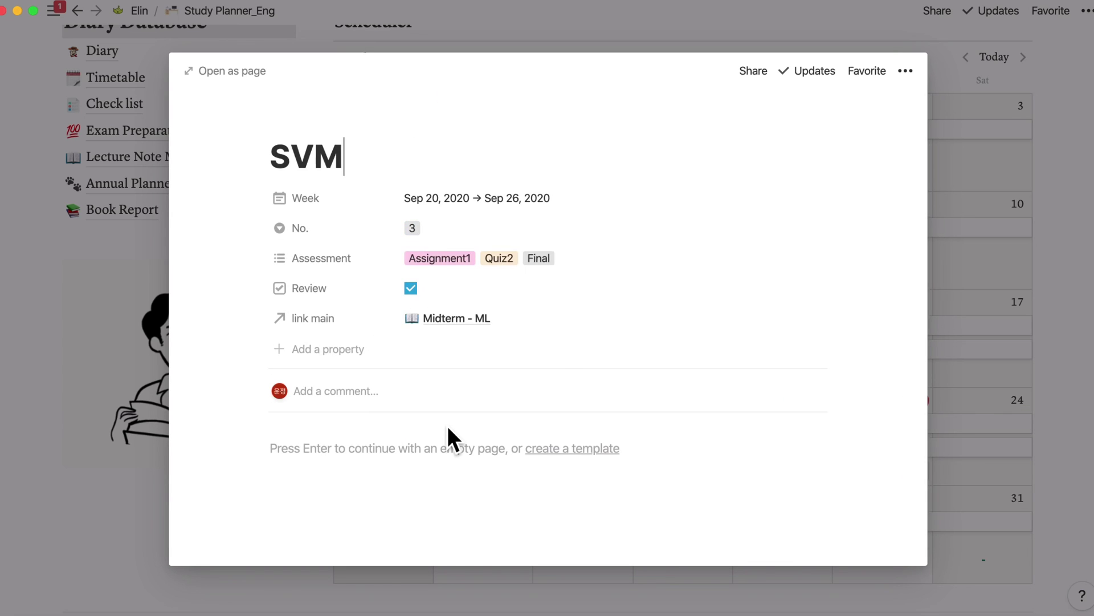
scroll(559, 349, "down", 3)
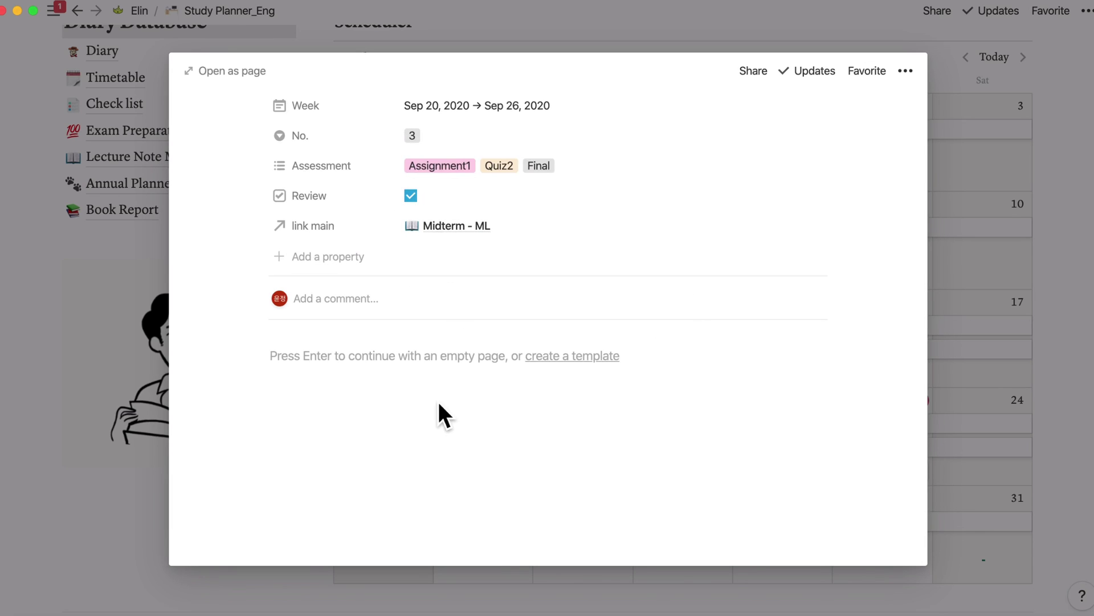
scroll(621, 496, "up", 2)
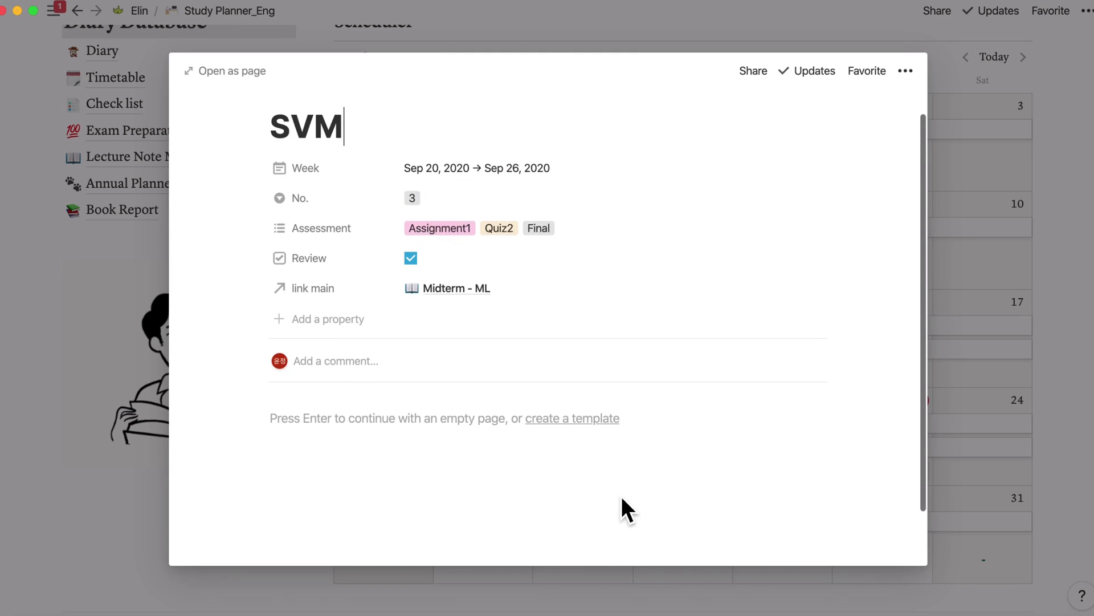
scroll(621, 496, "down", 2)
scroll(598, 333, "up", 1)
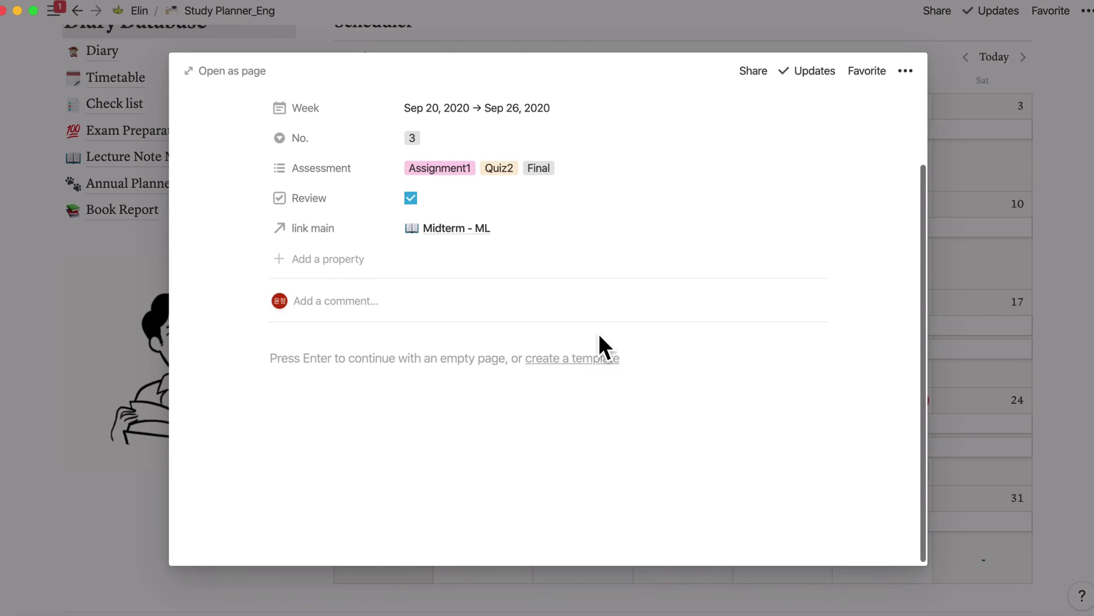
left_click(995, 295)
Preview the Midterm - OS entry from the calendar and close it.
scroll(821, 433, "down", 2)
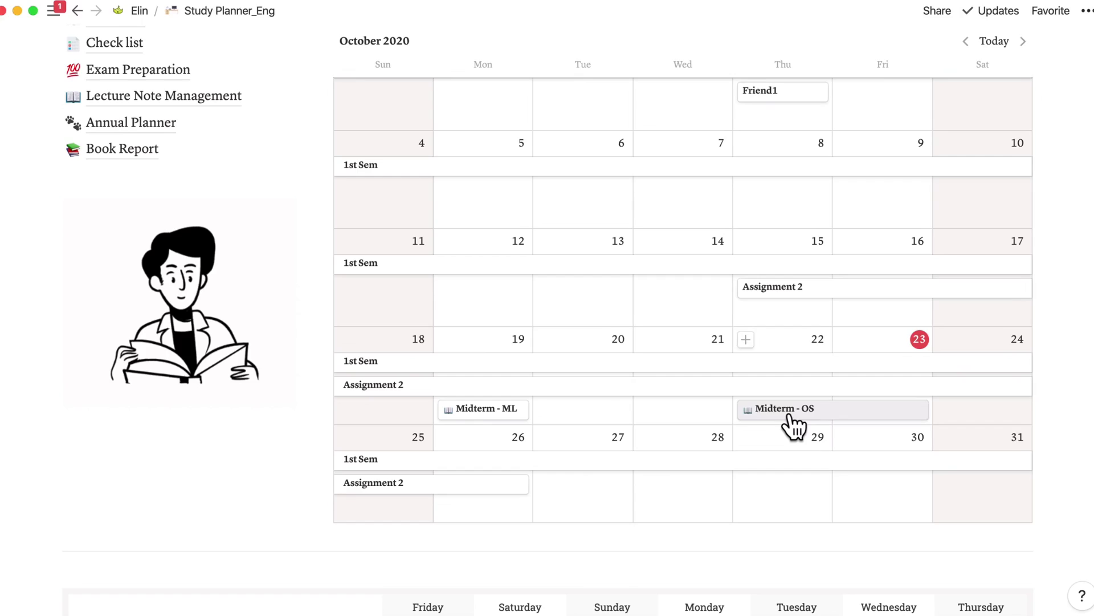
left_click(793, 426)
scroll(630, 398, "down", 3)
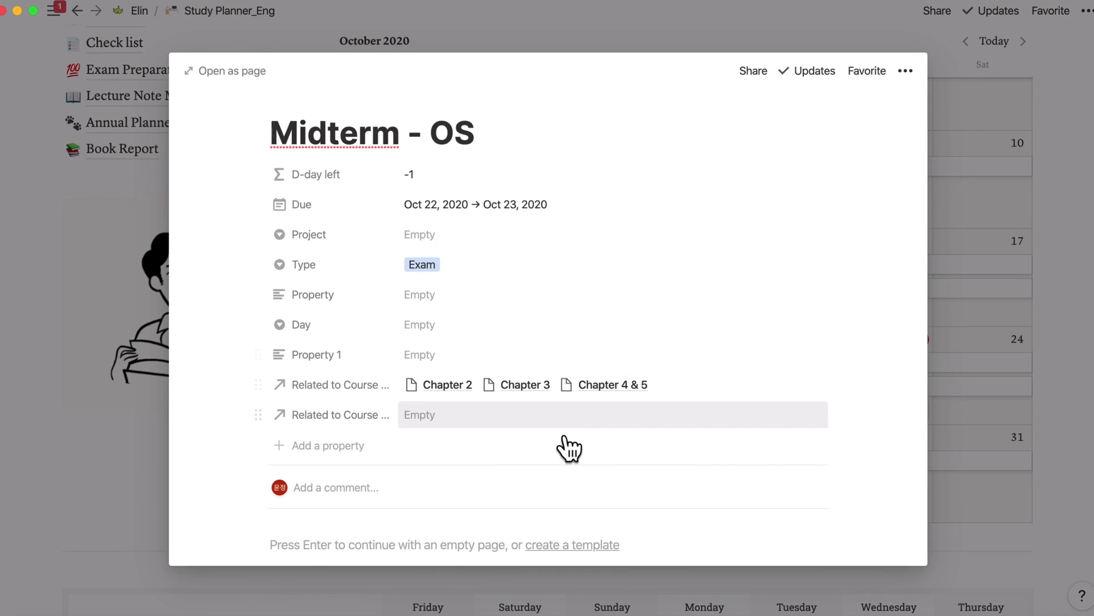
left_click(933, 293)
scroll(932, 293, "down", 2)
Add a trial property to the Hangout to Hongdae event, then delete it.
scroll(932, 293, "up", 15)
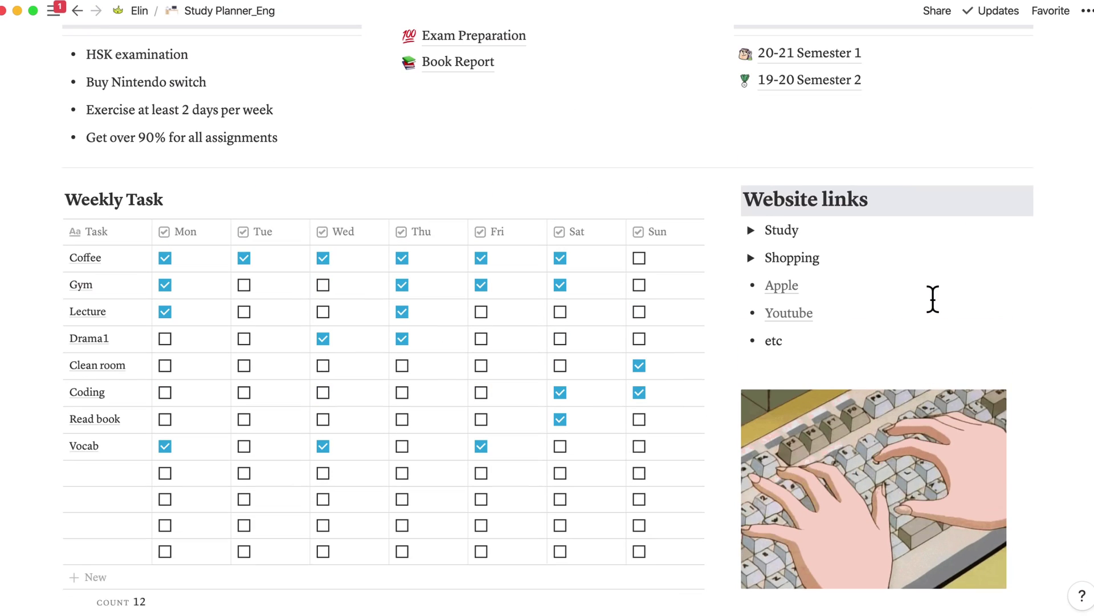
scroll(777, 288, "down", 10)
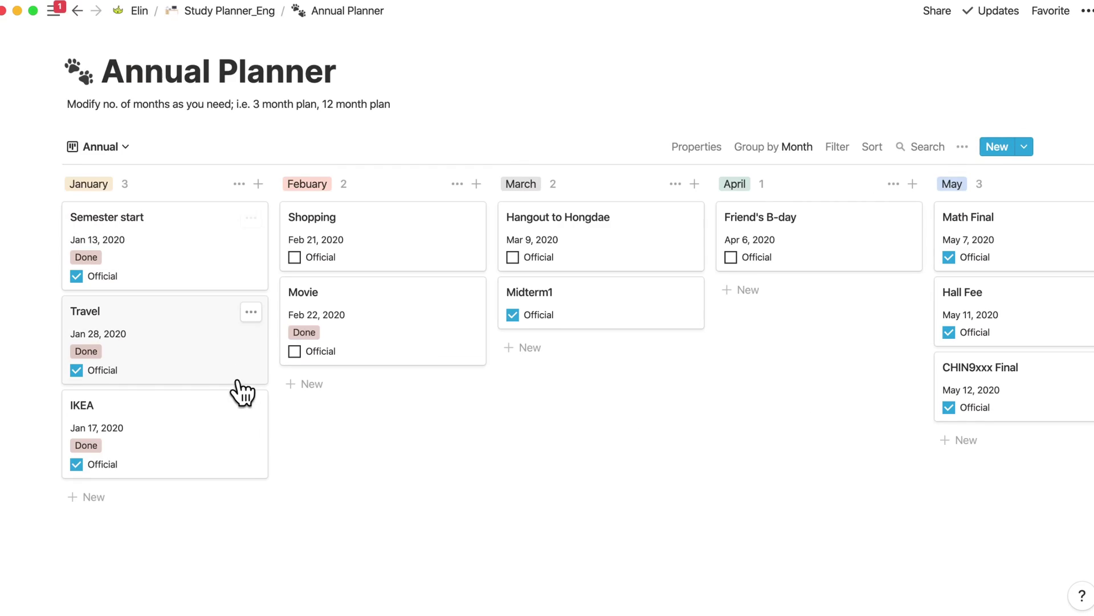
scroll(231, 427, "down", 1)
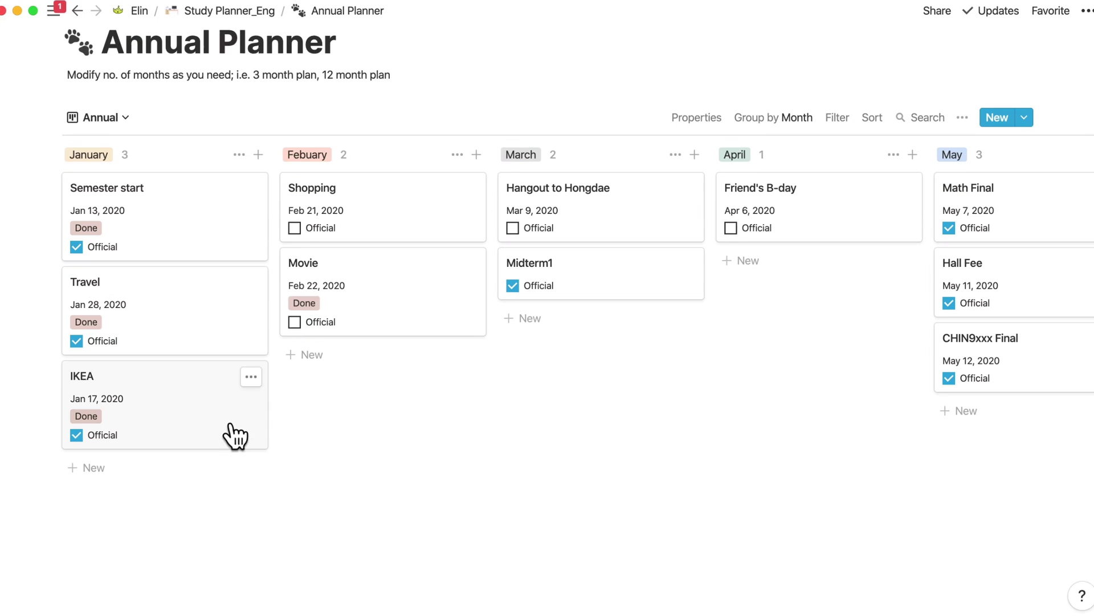
scroll(596, 381, "right", 5)
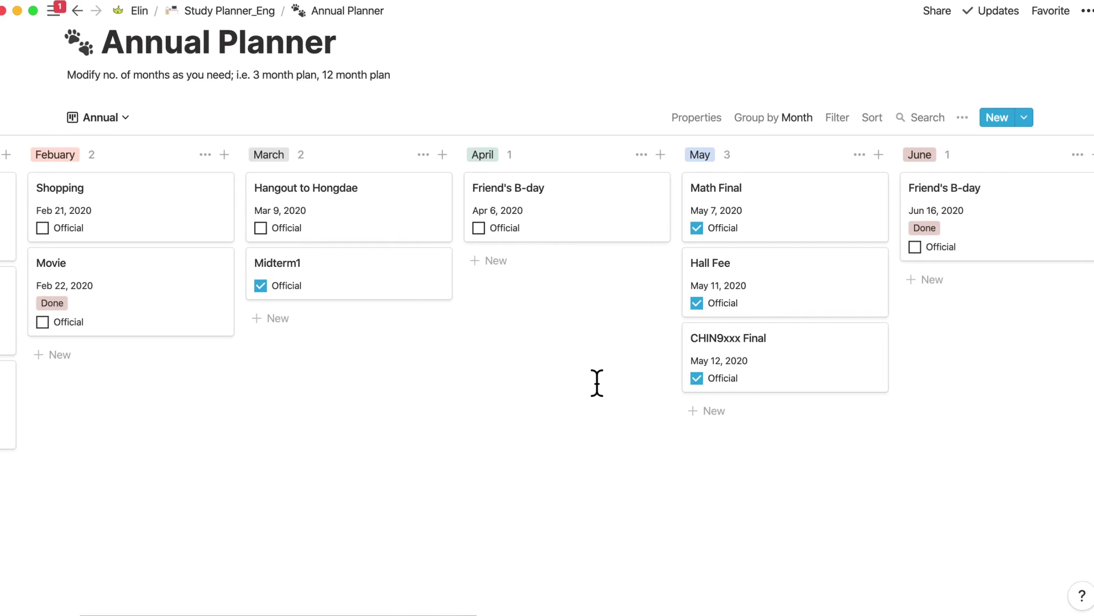
left_click(386, 230)
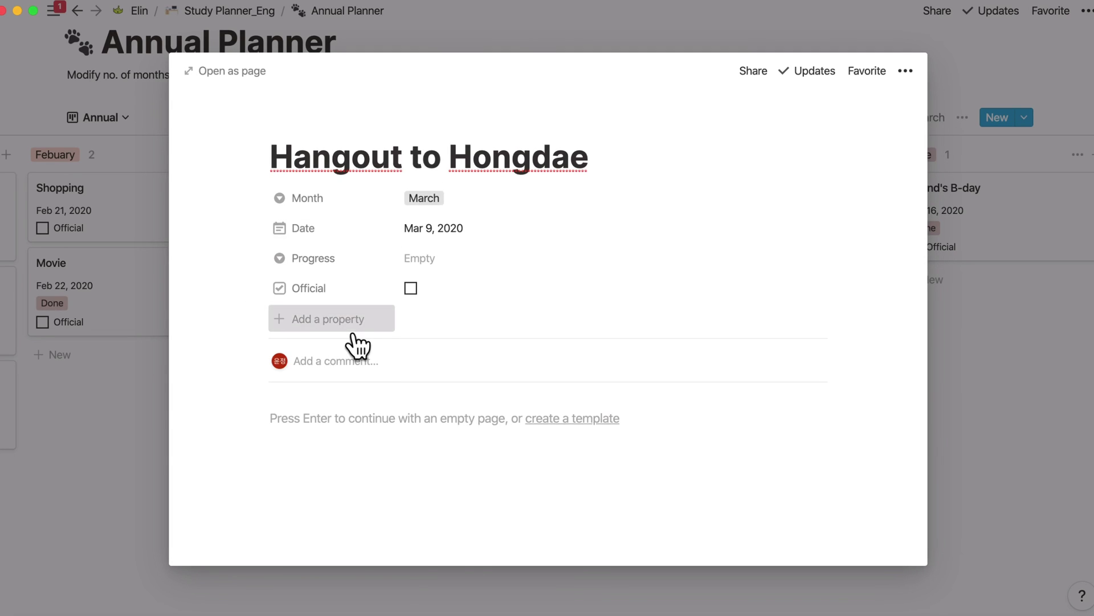
left_click(353, 328)
mouse_move(412, 406)
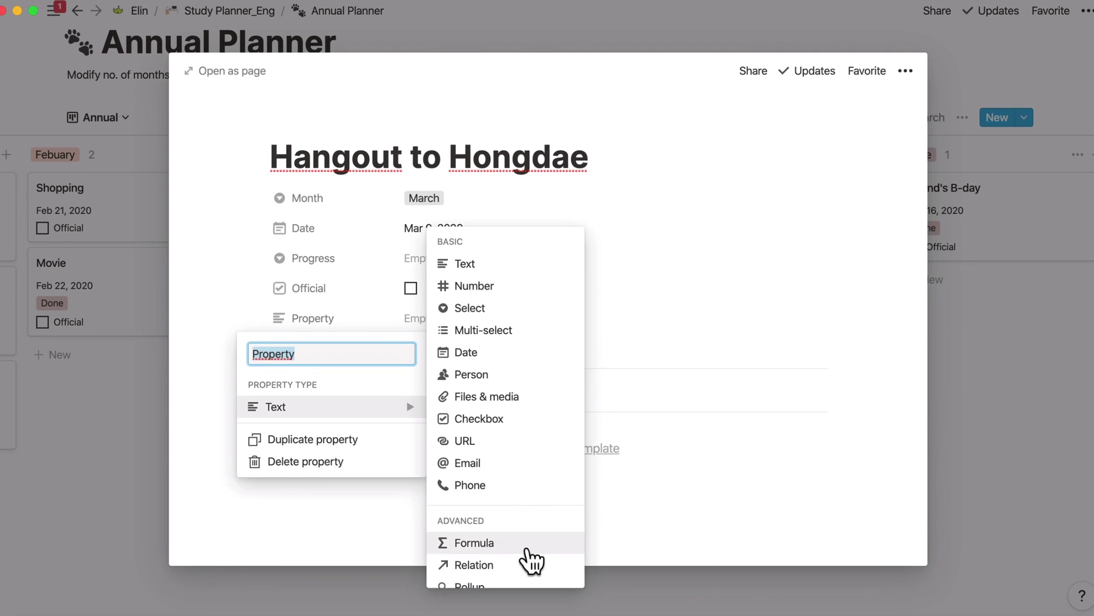
left_click(711, 367)
left_click(336, 318)
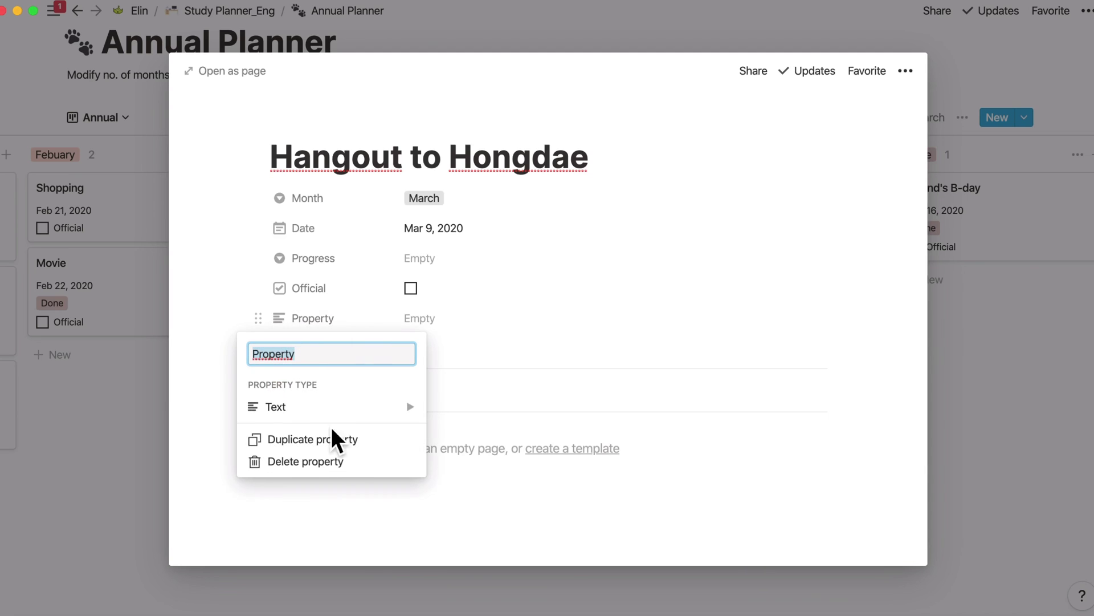
left_click(351, 461)
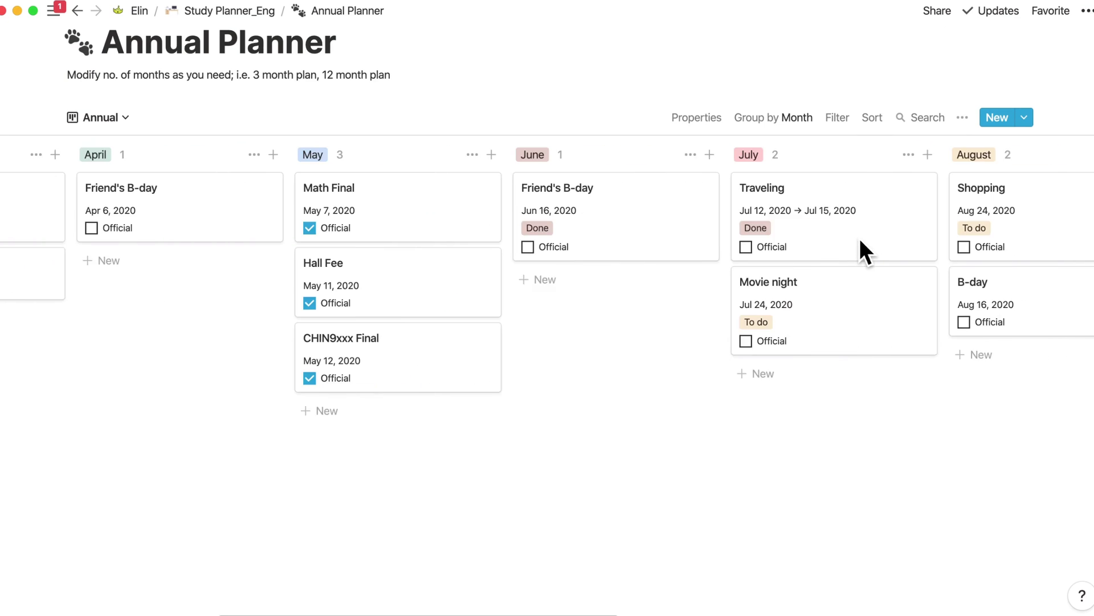
Check the Seminar event's Progress choices, close it, and list the Annual Planner views.
scroll(862, 251, "right", 10)
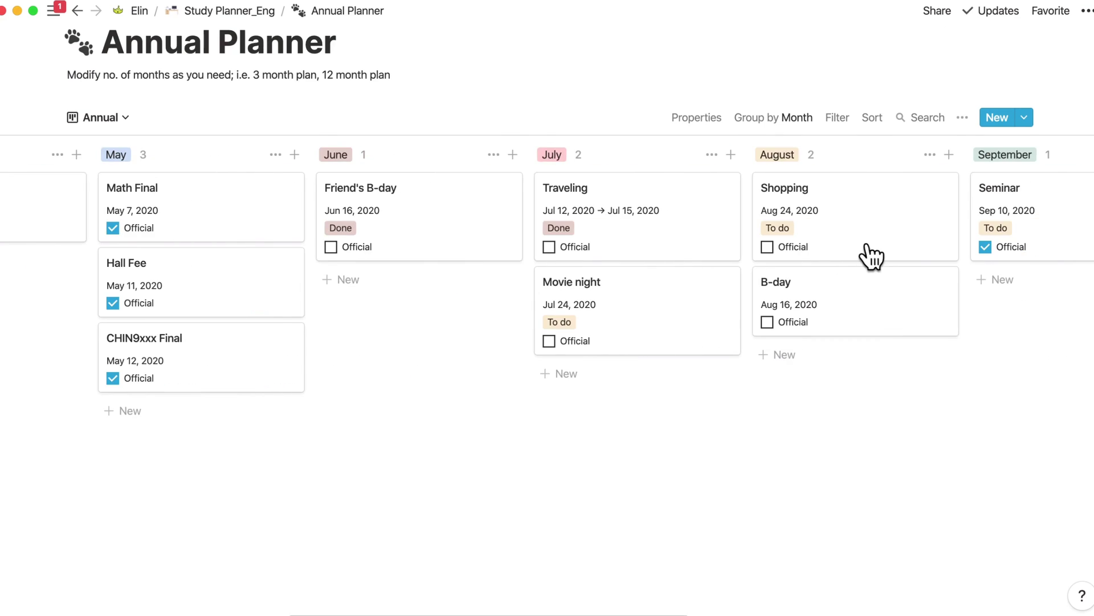
left_click(656, 222)
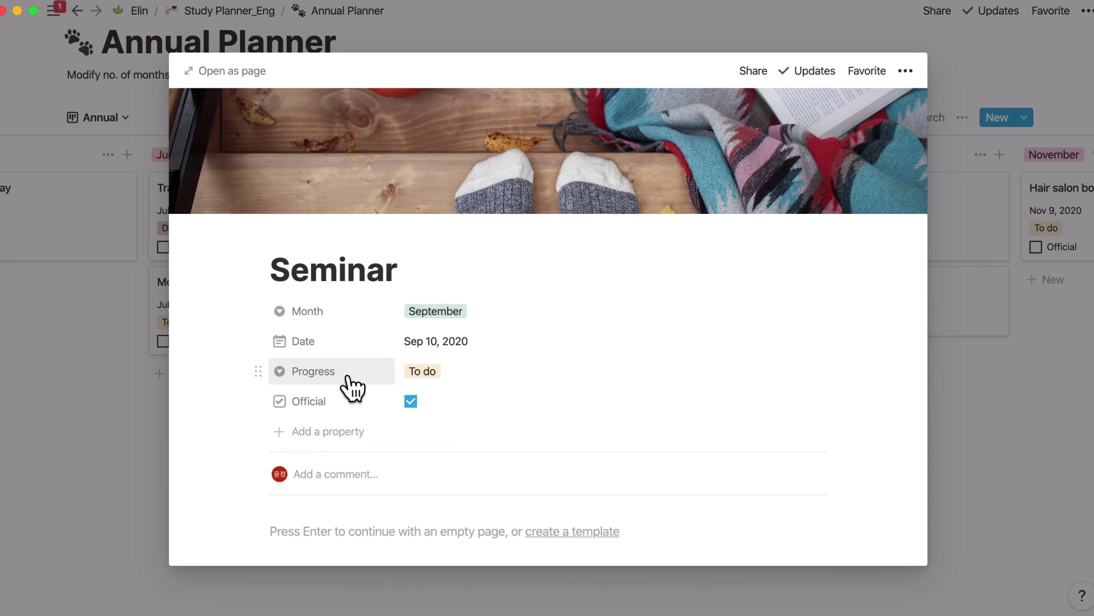
left_click(411, 375)
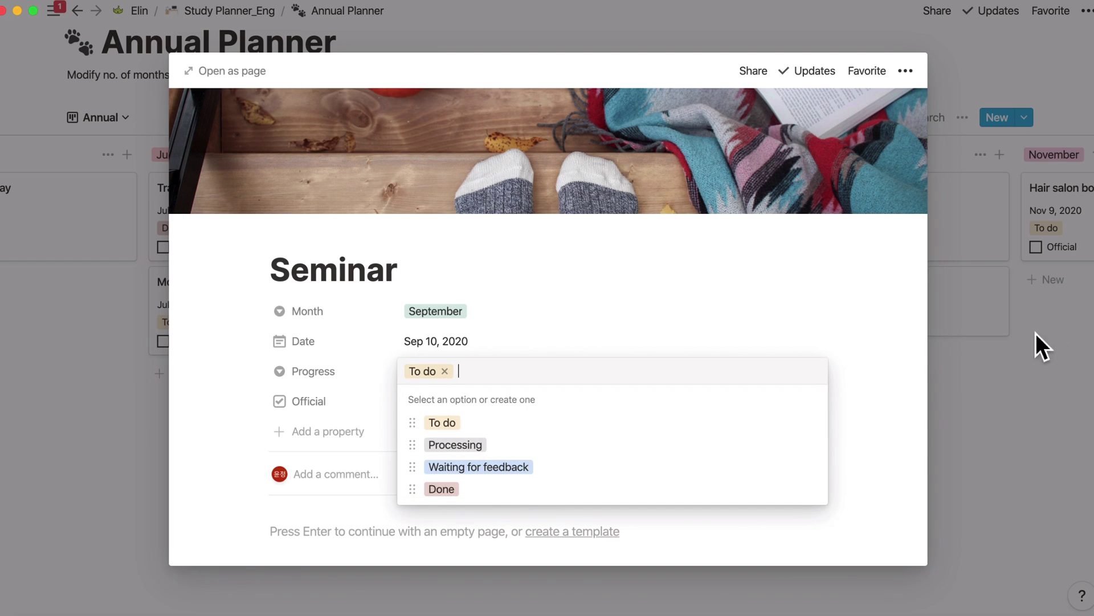
key("Escape")
key("Escape")
left_click(126, 116)
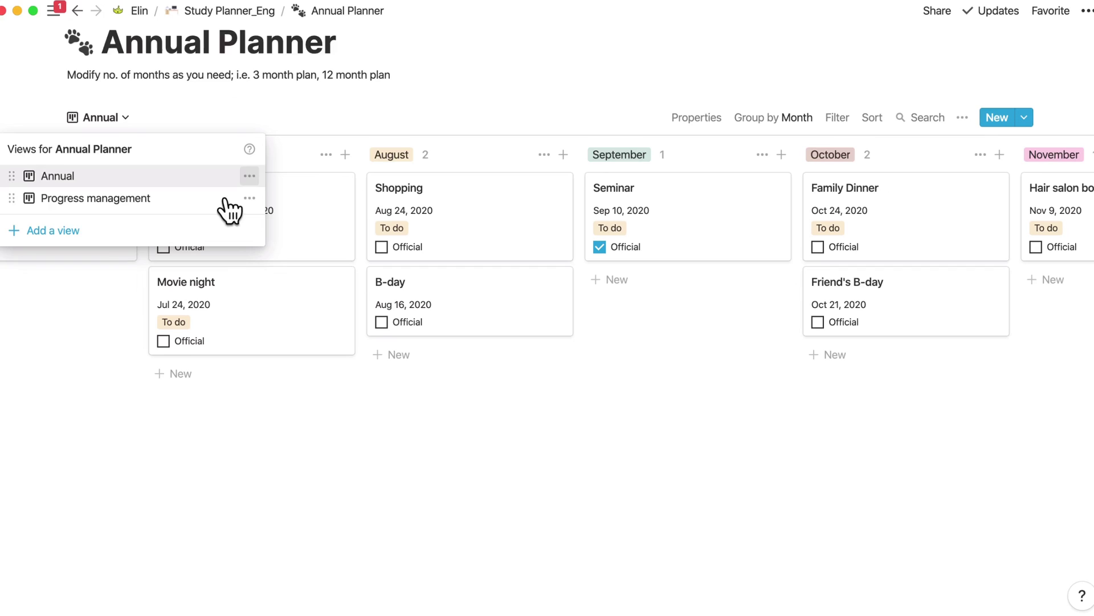
In Progress management view, move Movie night from To do to Done, then open Book Report.
left_click(138, 203)
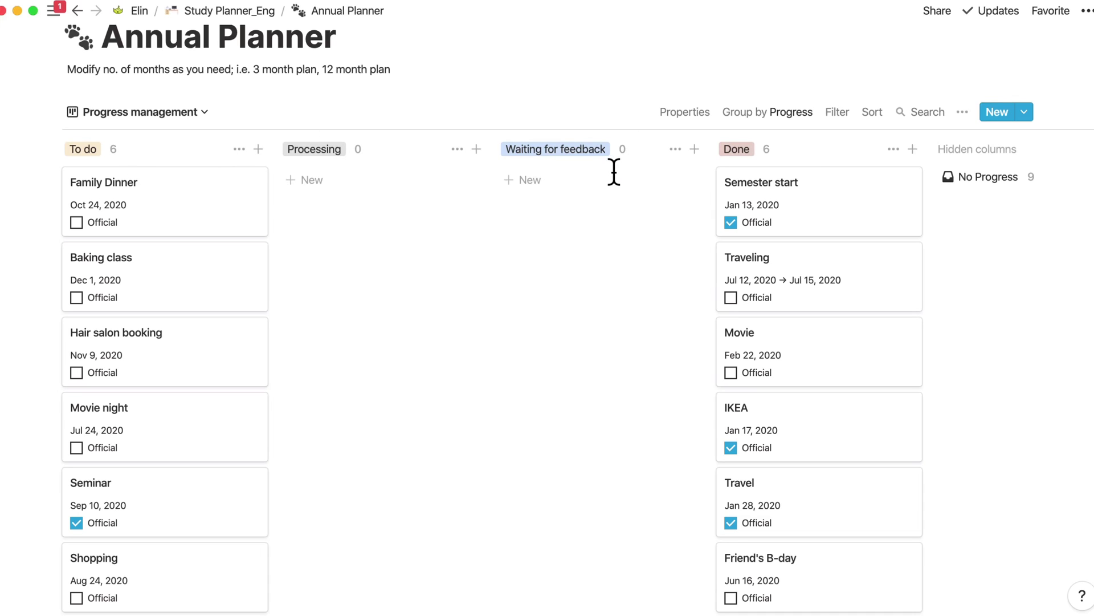
scroll(817, 164, "down", 3)
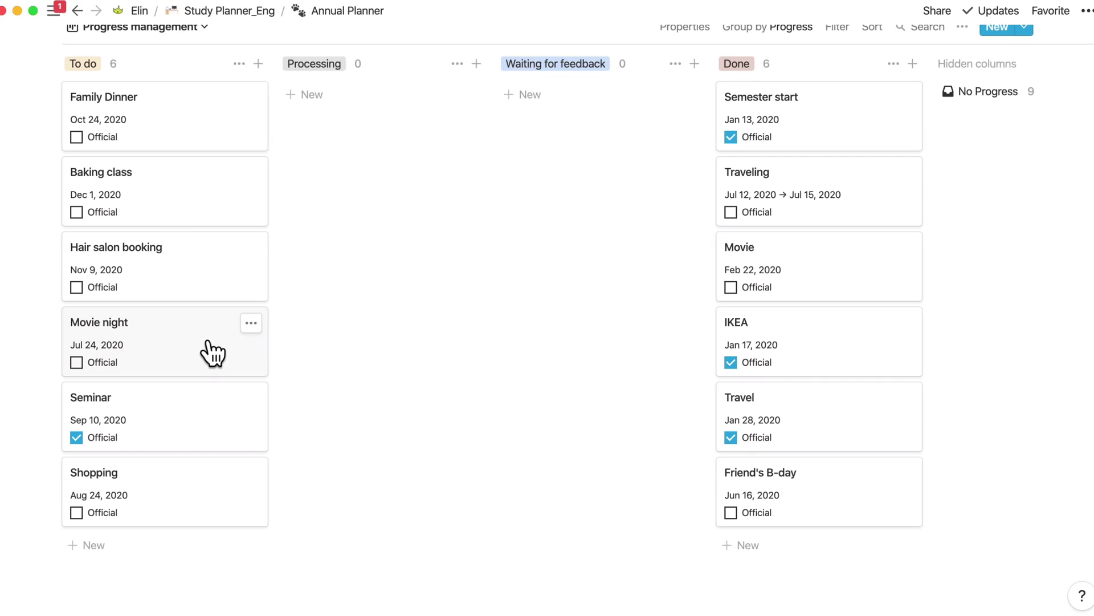
left_click_drag(212, 354, 843, 559)
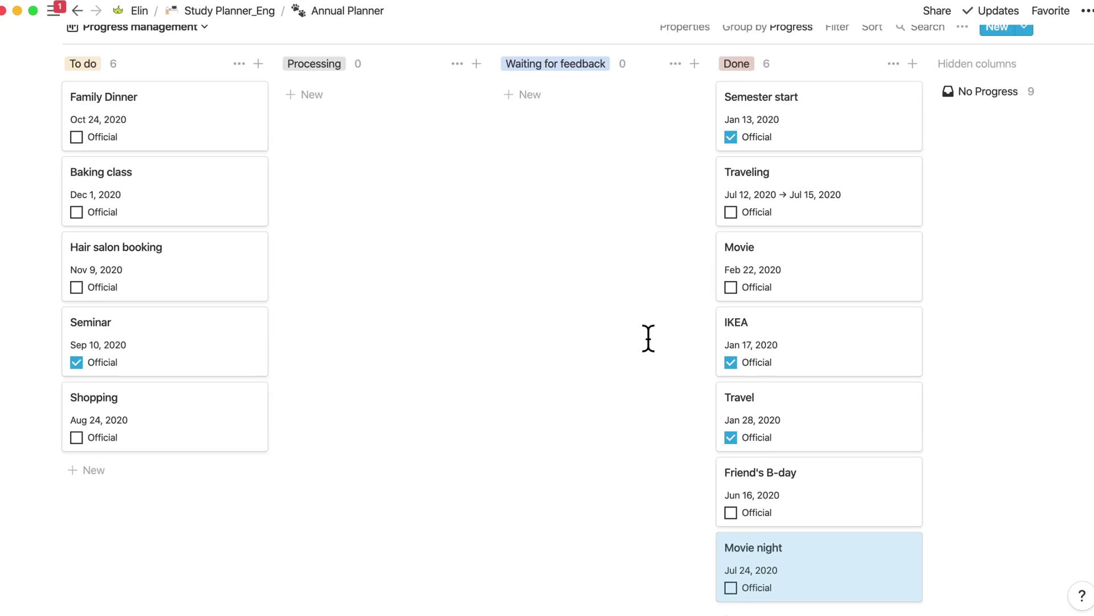
scroll(649, 338, "down", 2)
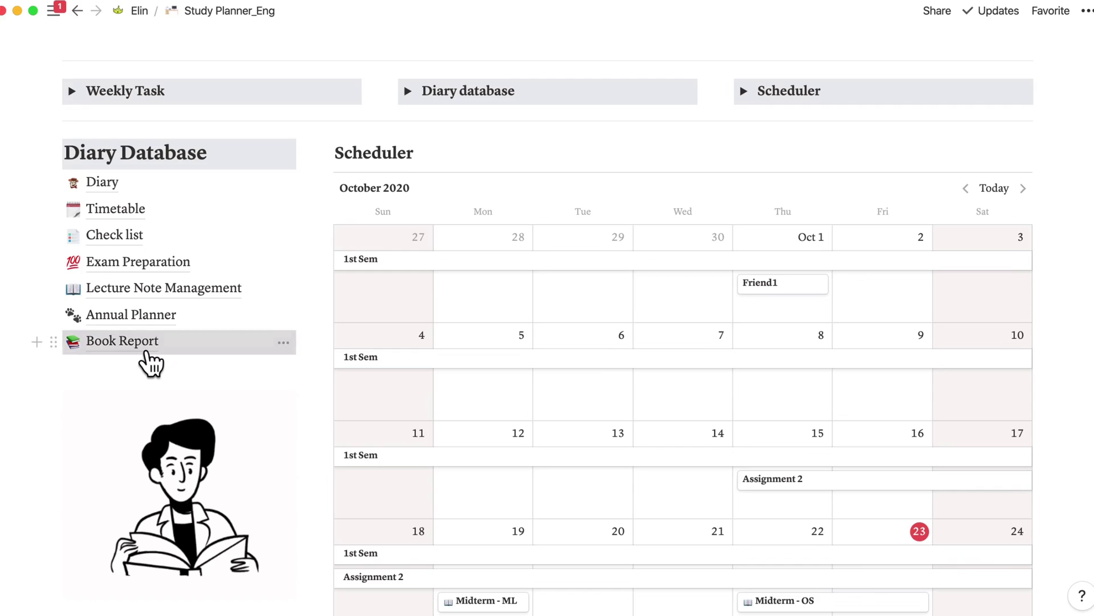
left_click(147, 361)
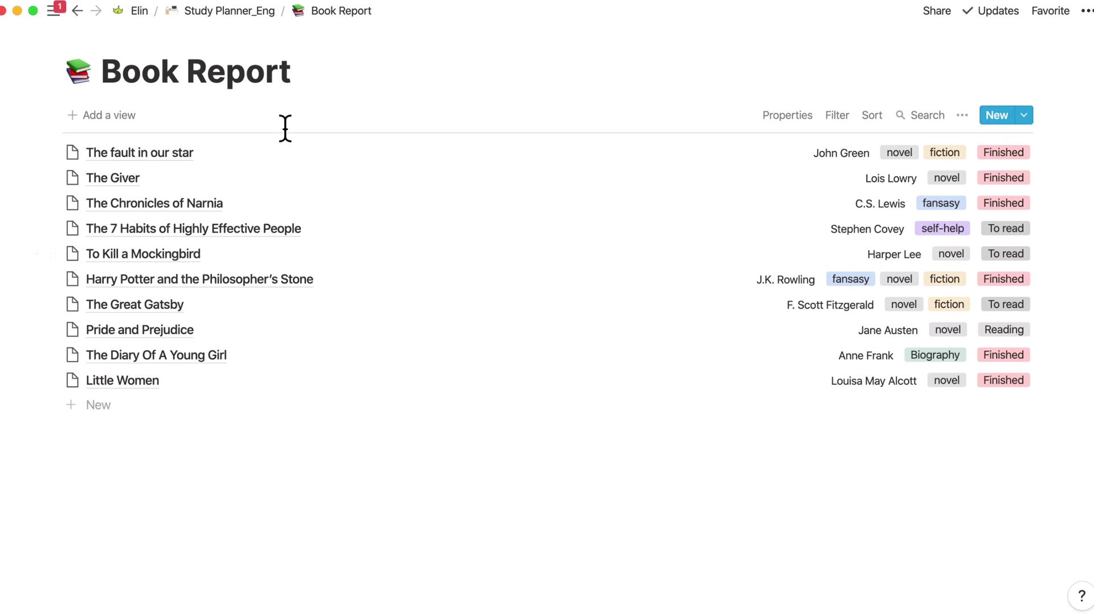
left_click(189, 153)
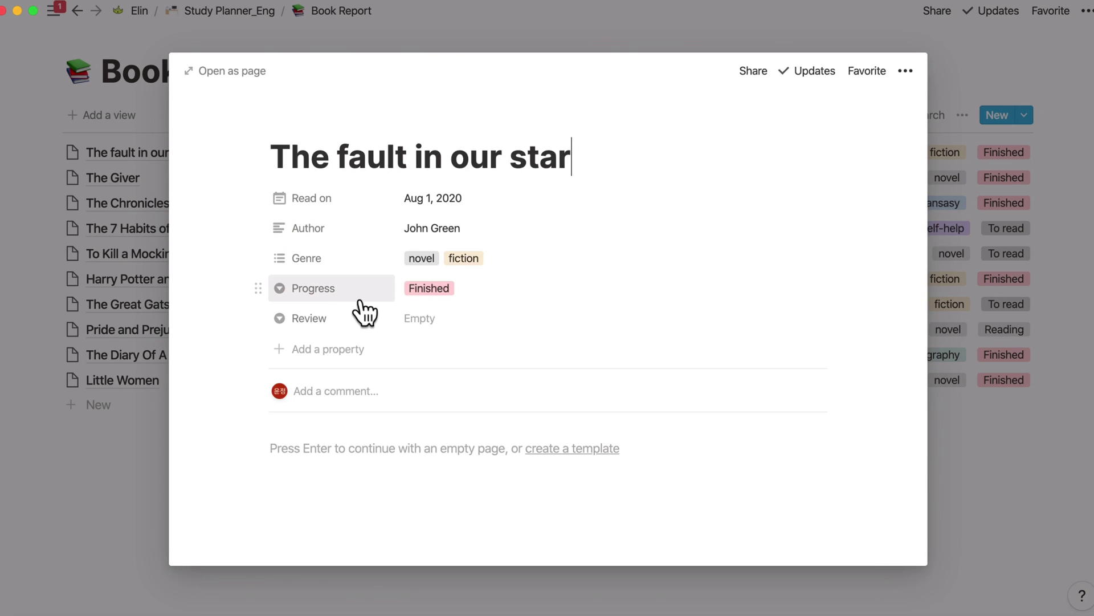
left_click(450, 295)
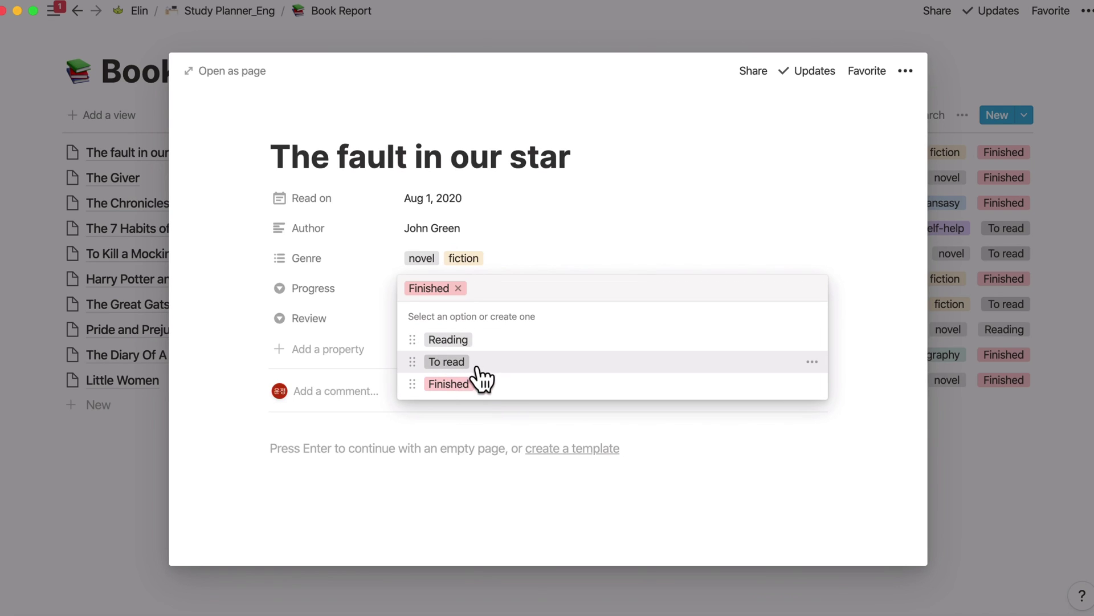
left_click(631, 137)
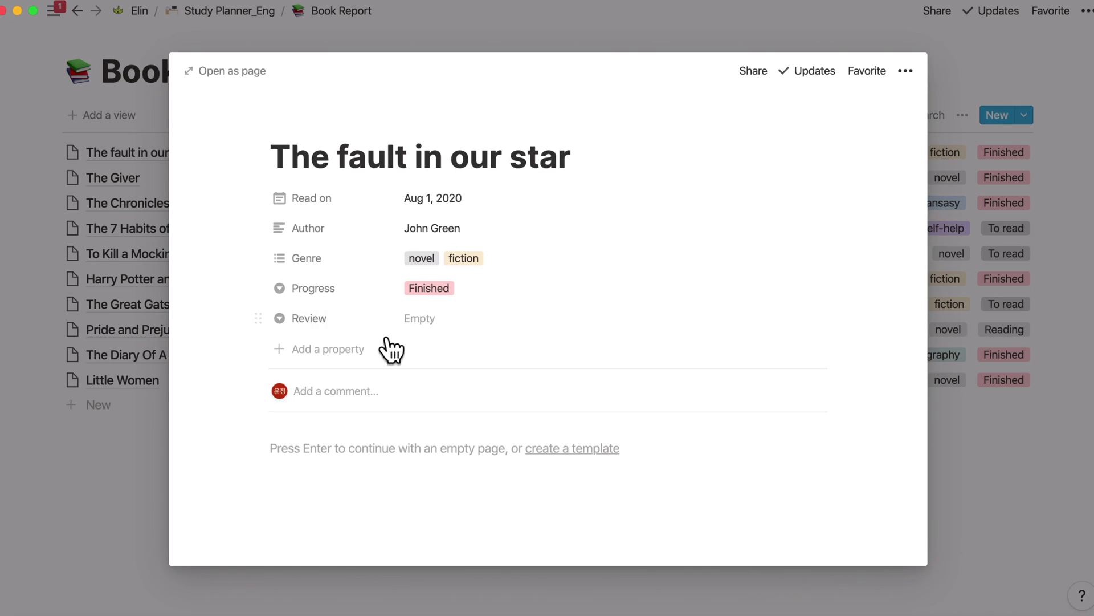
left_click(445, 320)
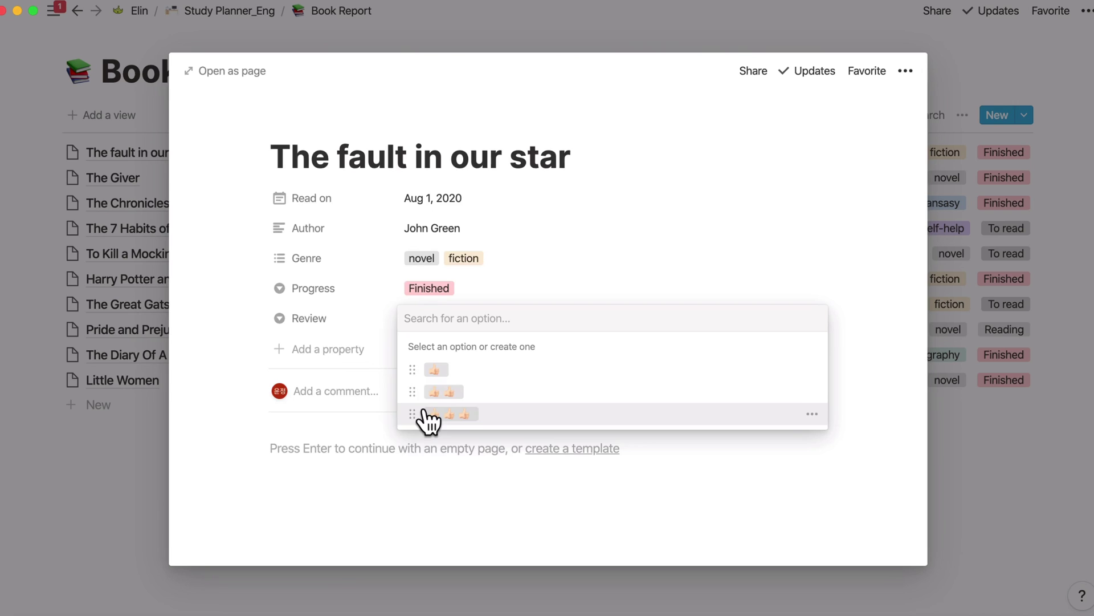
left_click(334, 347)
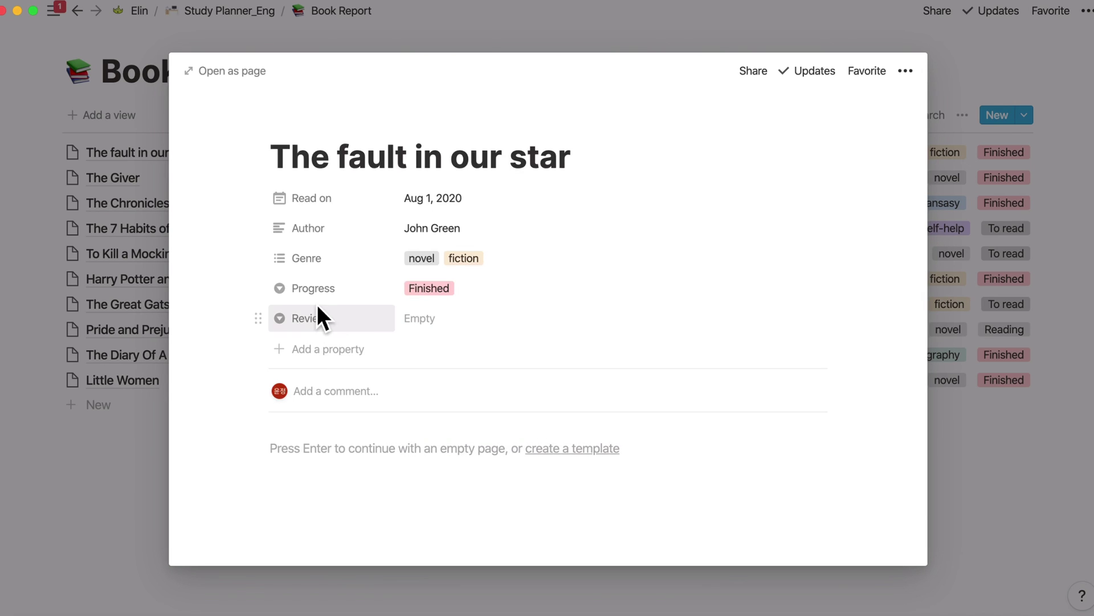
left_click(1031, 339)
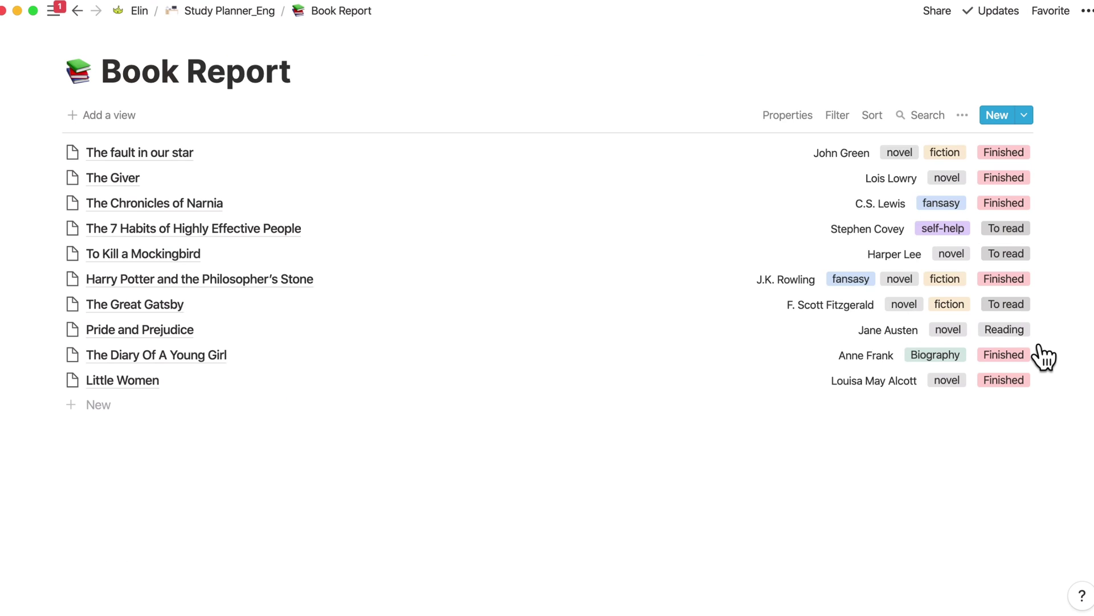
Return to Study Planner_Eng and browse the Scheduler calendar and Seoul seven-day weather forecast.
key("super+bracketleft")
scroll(832, 231, "down", 10)
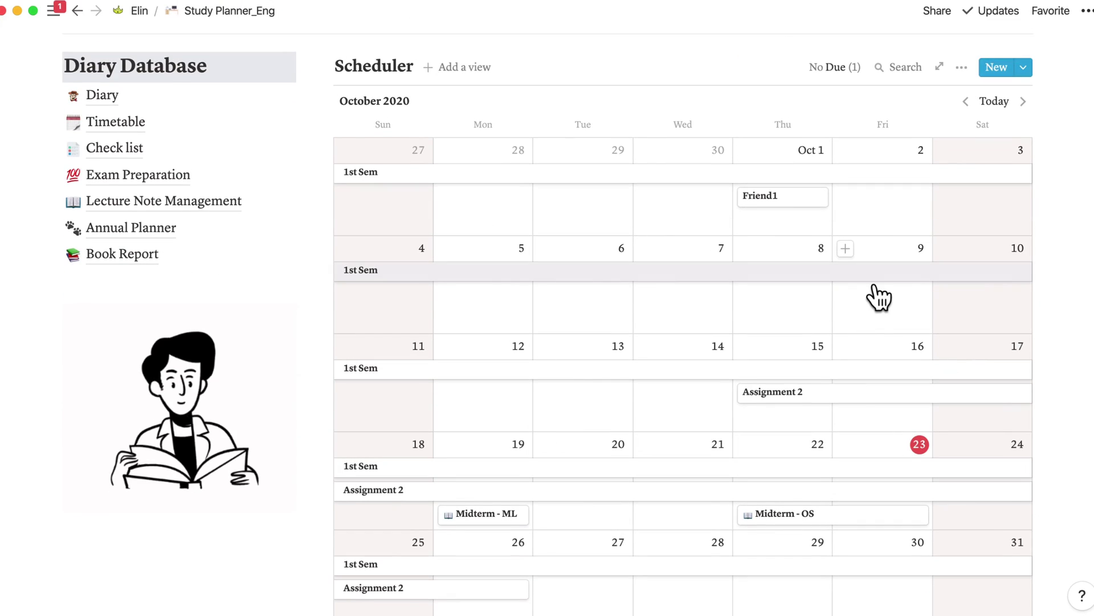
scroll(880, 297, "down", 1)
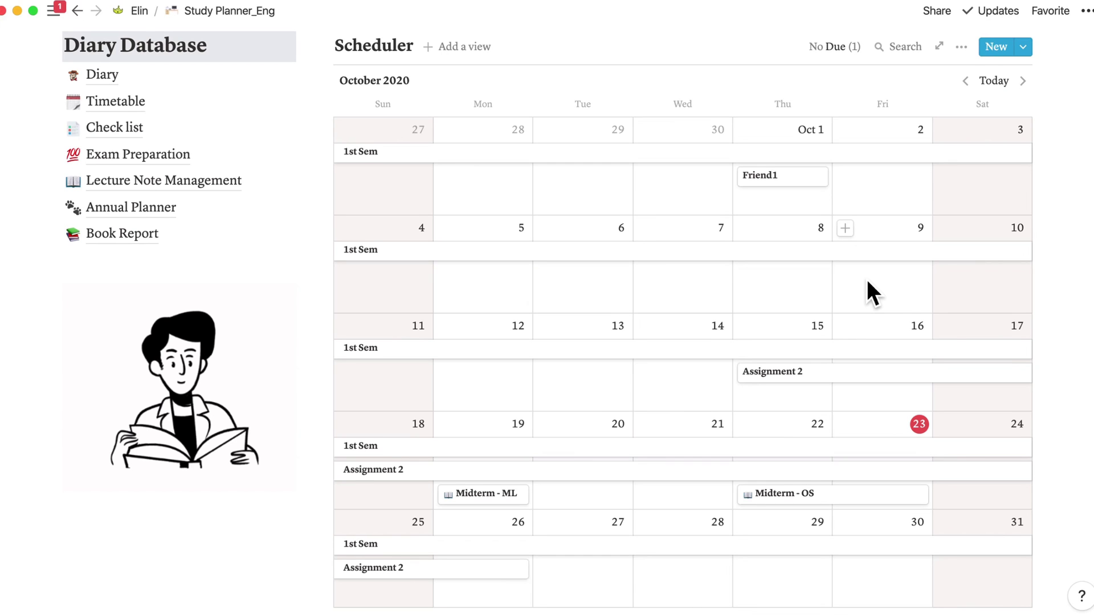
scroll(867, 279, "down", 3)
scroll(869, 291, "up", 1)
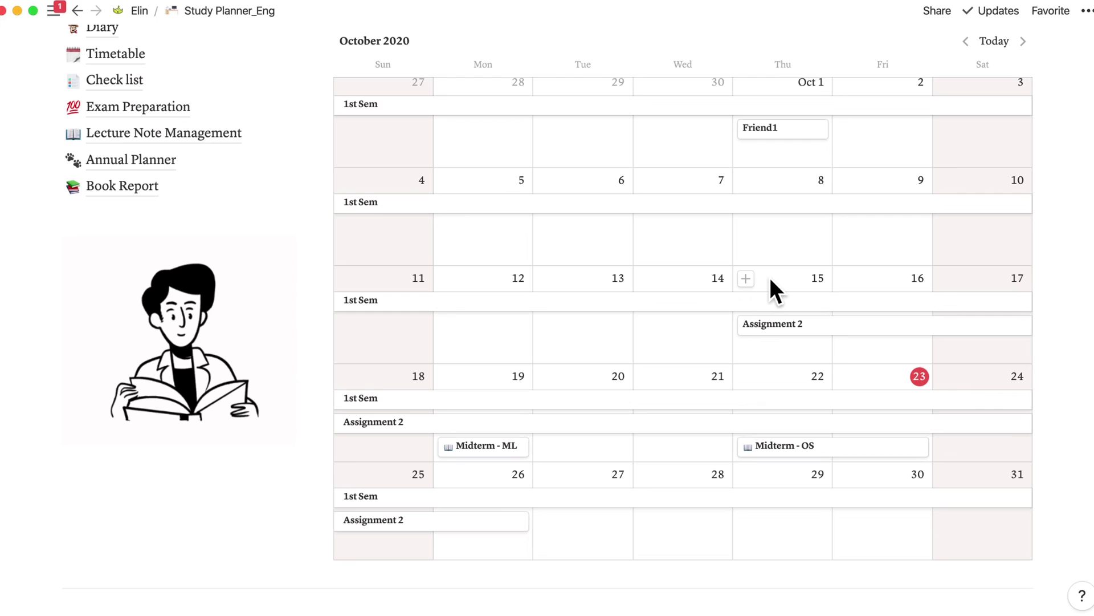
scroll(771, 279, "down", 1)
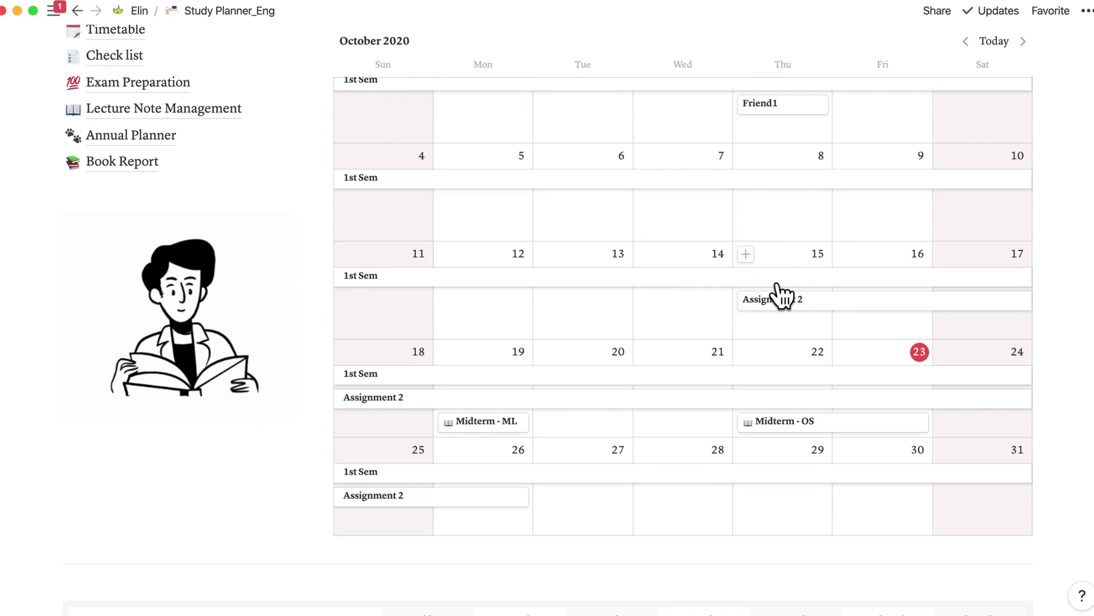
scroll(778, 288, "up", 4)
scroll(770, 289, "down", 3)
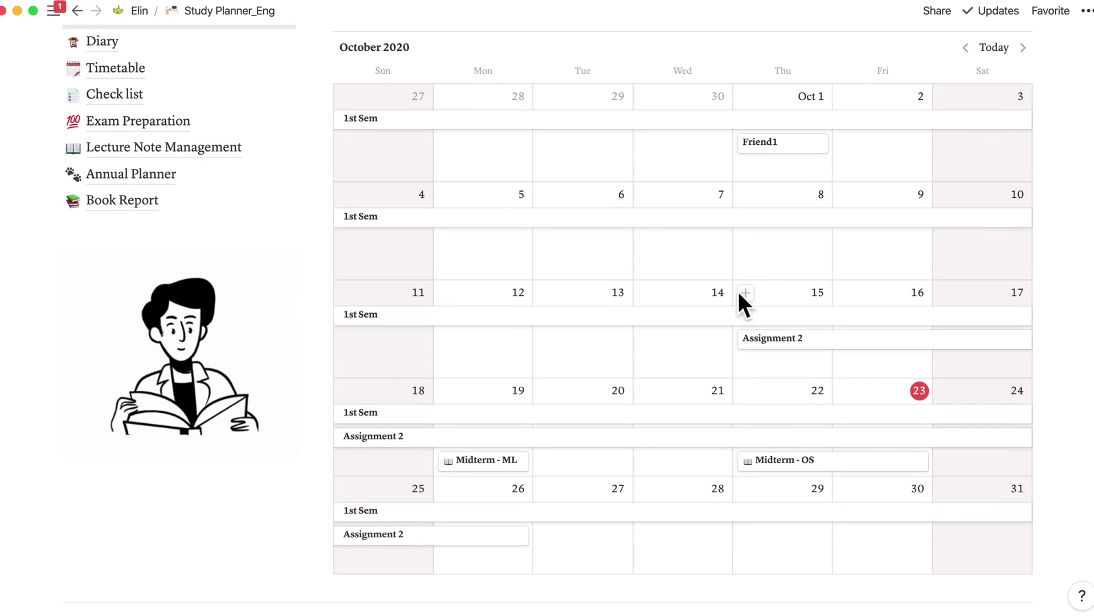
scroll(965, 350, "down", 8)
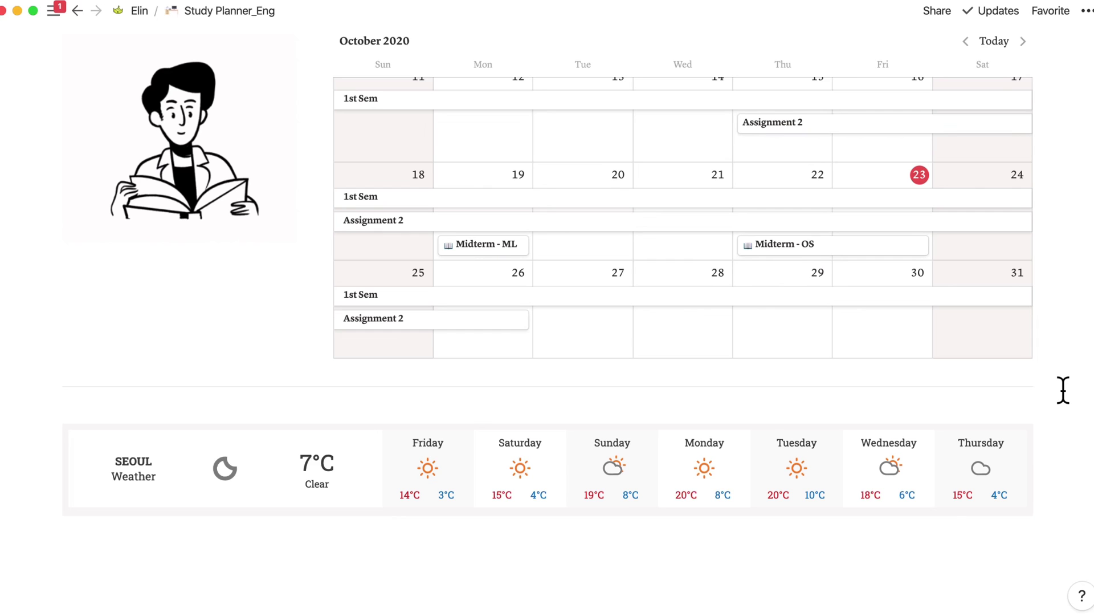
scroll(1063, 390, "up", 15)
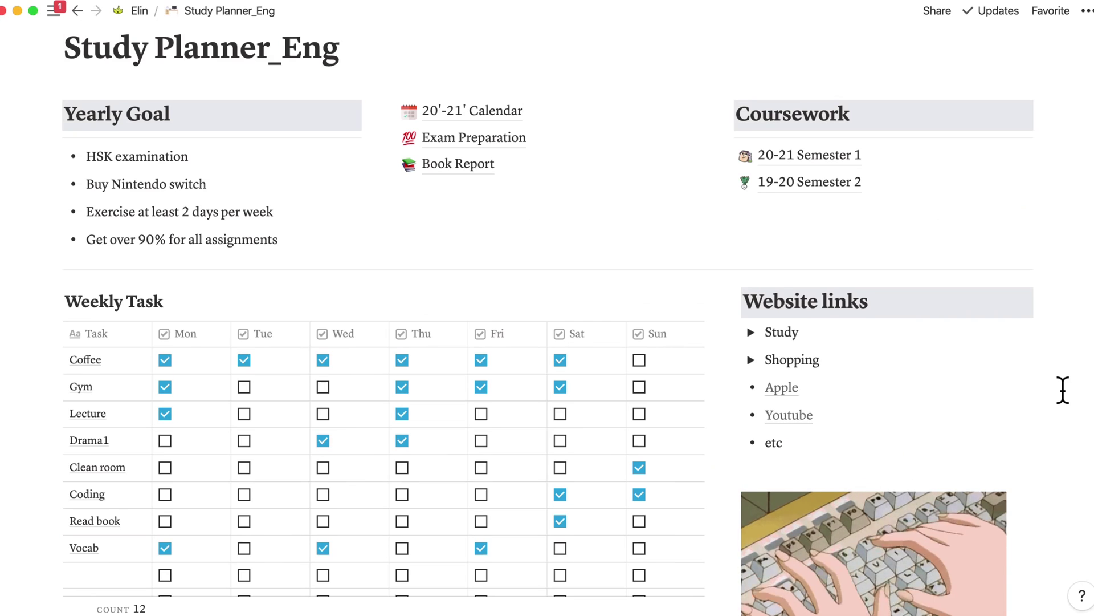
scroll(1063, 390, "up", 4)
scroll(805, 308, "up", 3)
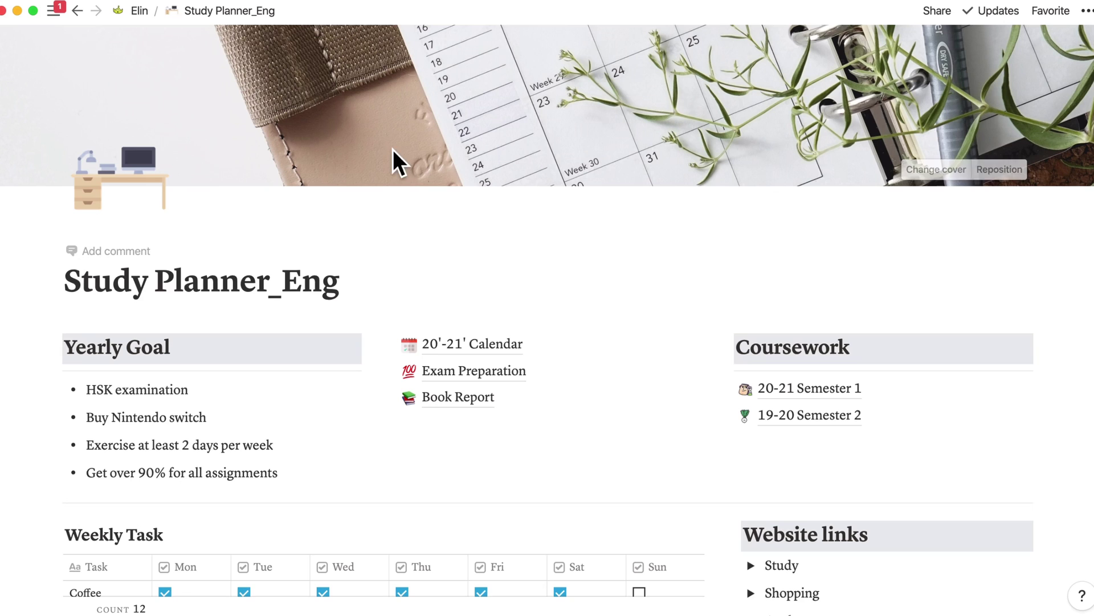
mouse_move(53, 14)
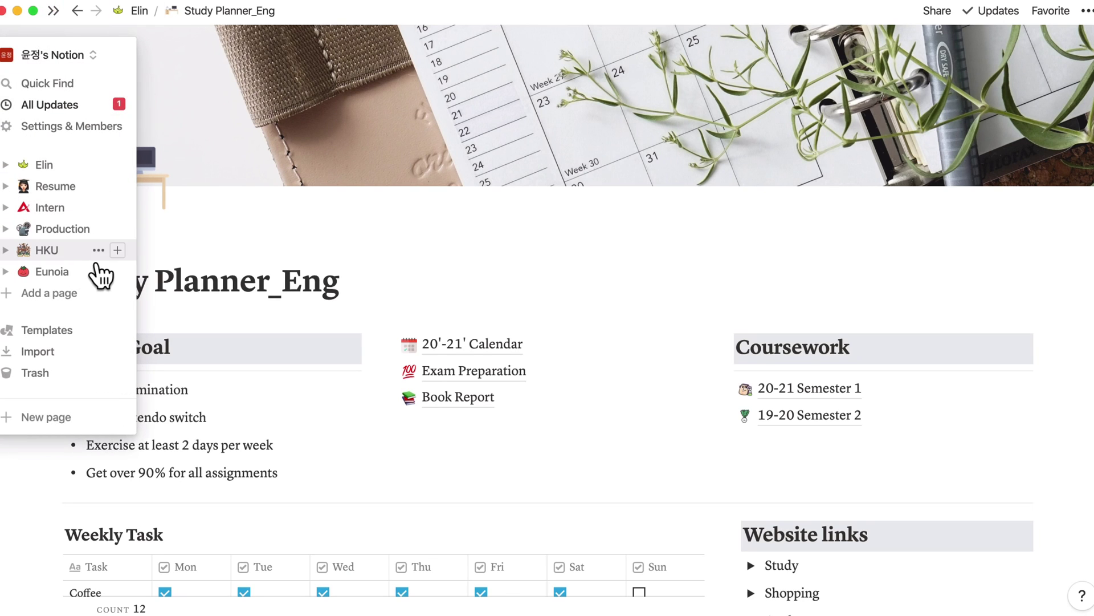
left_click(74, 272)
scroll(564, 384, "down", 8)
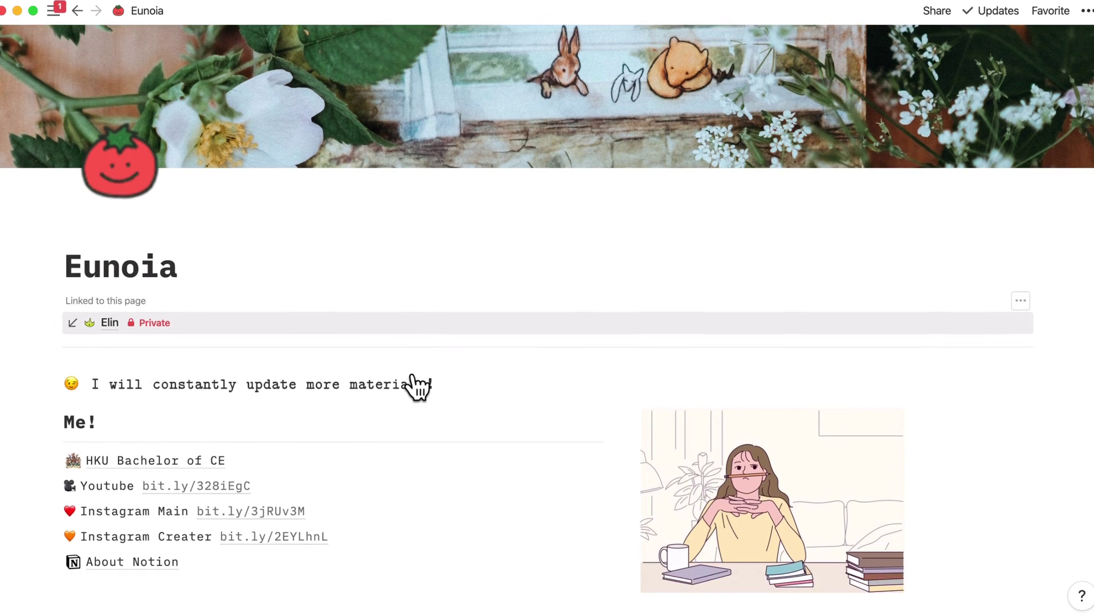
scroll(405, 373, "down", 2)
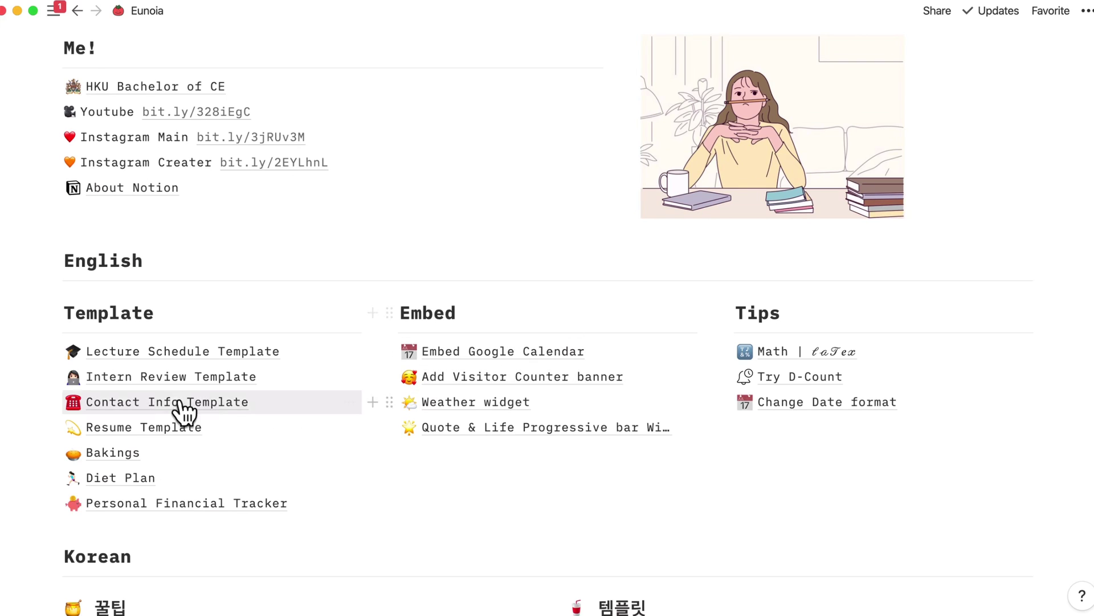
key("super+bracketleft")
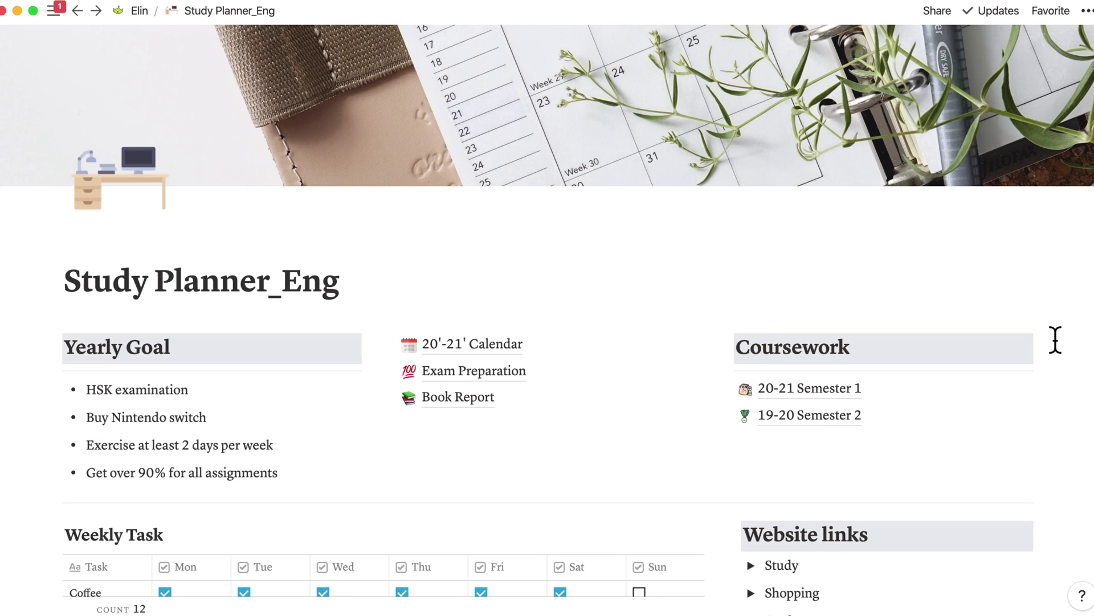
scroll(1055, 340, "up", 1)
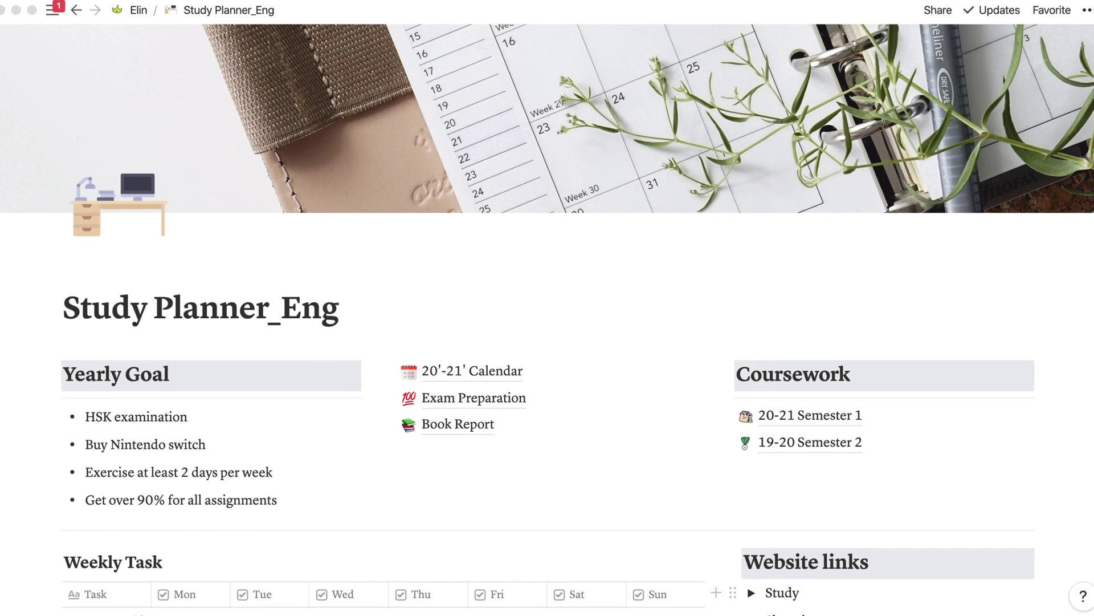